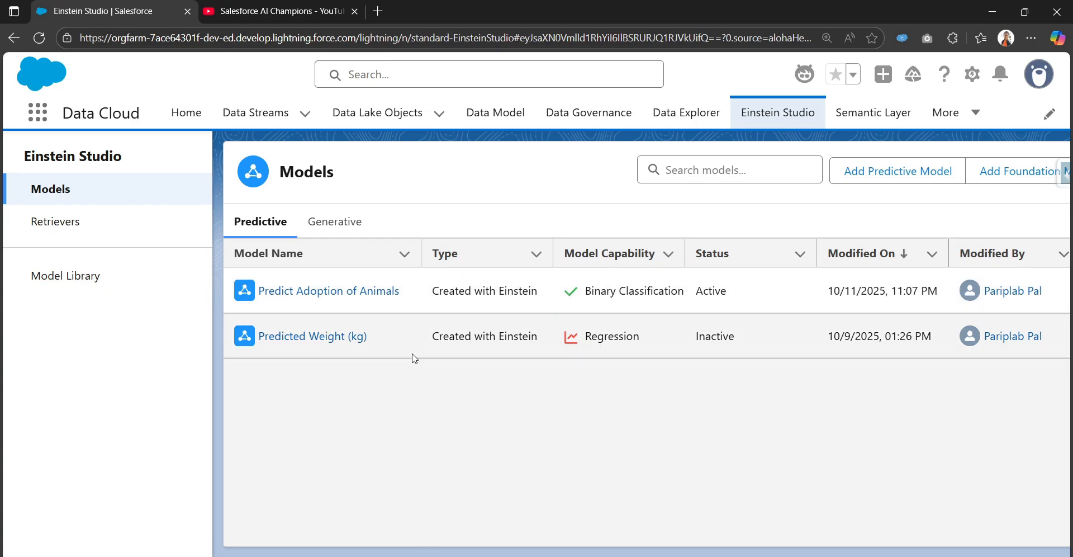
Open the Predict Adoption of Animals model and review its goal, capability, performance, algorithm and data object details.
{"action": "left_click", "coordinate": [382, 293]}
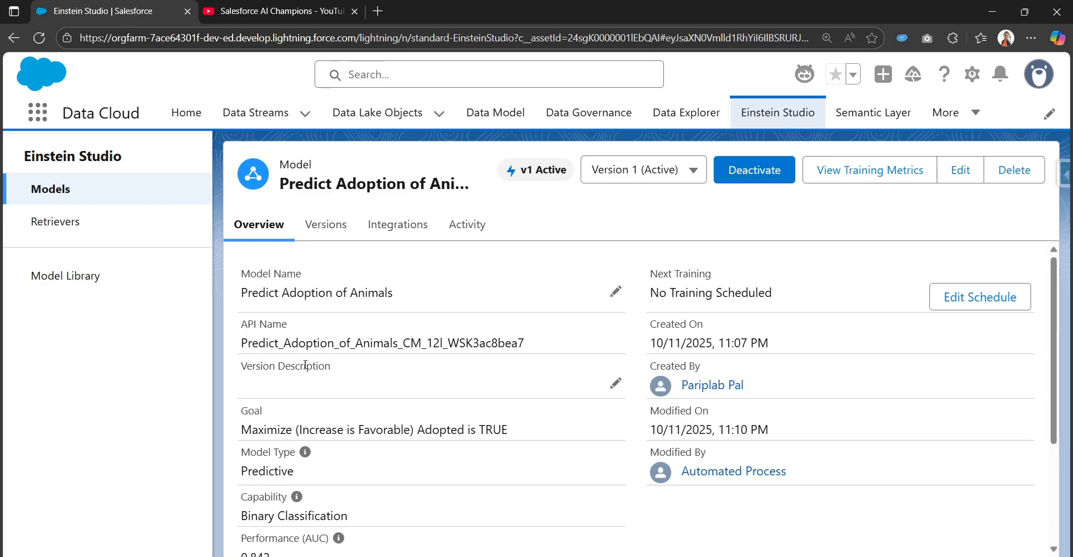
{"action": "scroll", "coordinate": [296, 356], "scroll_direction": "down", "scroll_amount": 1}
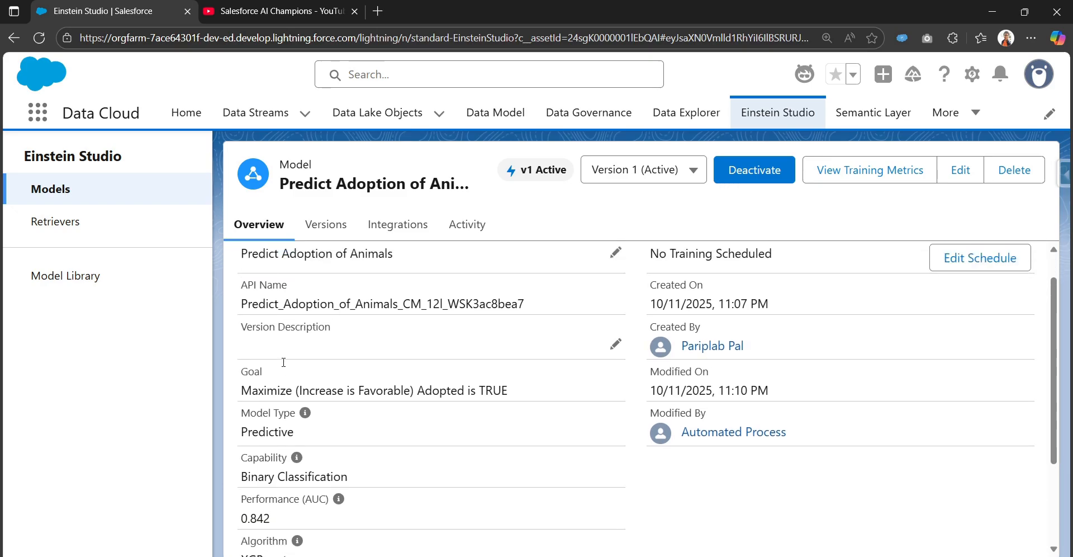
{"action": "scroll", "coordinate": [246, 290], "scroll_direction": "up", "scroll_amount": 1}
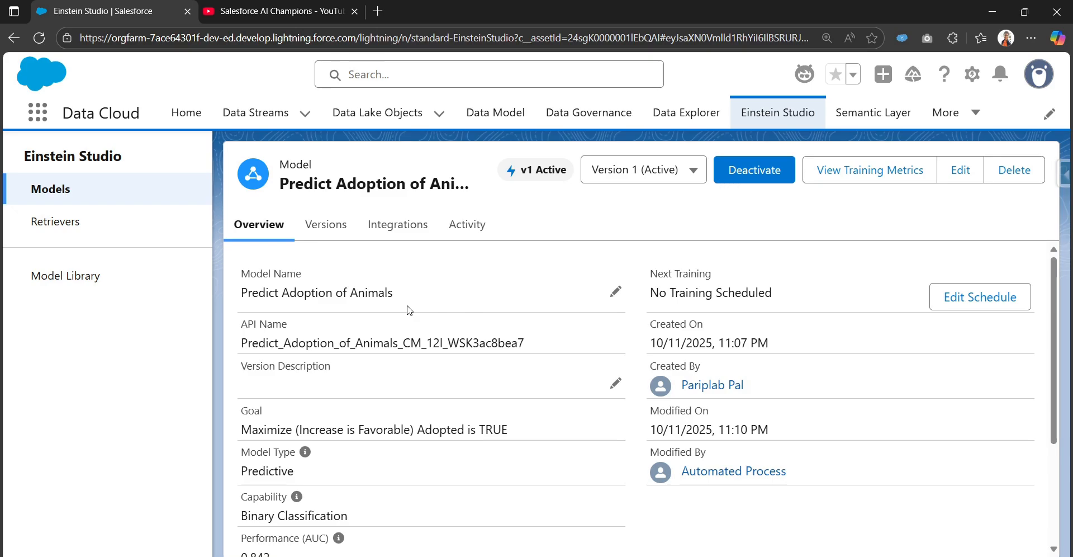
{"action": "scroll", "coordinate": [314, 354], "scroll_direction": "down", "scroll_amount": 1}
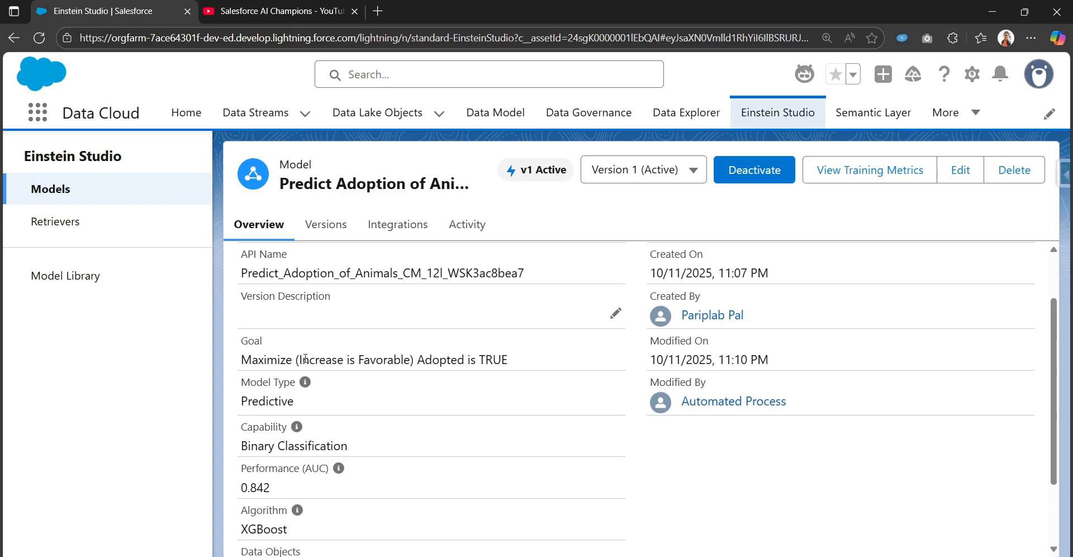
{"action": "scroll", "coordinate": [503, 359], "scroll_direction": "down", "scroll_amount": 1}
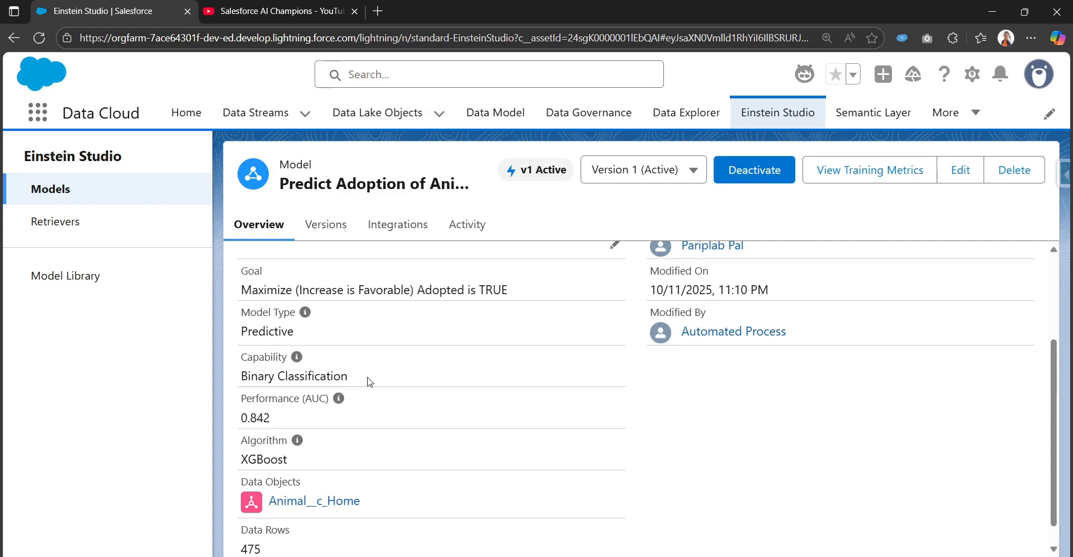
{"action": "scroll", "coordinate": [369, 382], "scroll_direction": "down", "scroll_amount": 1}
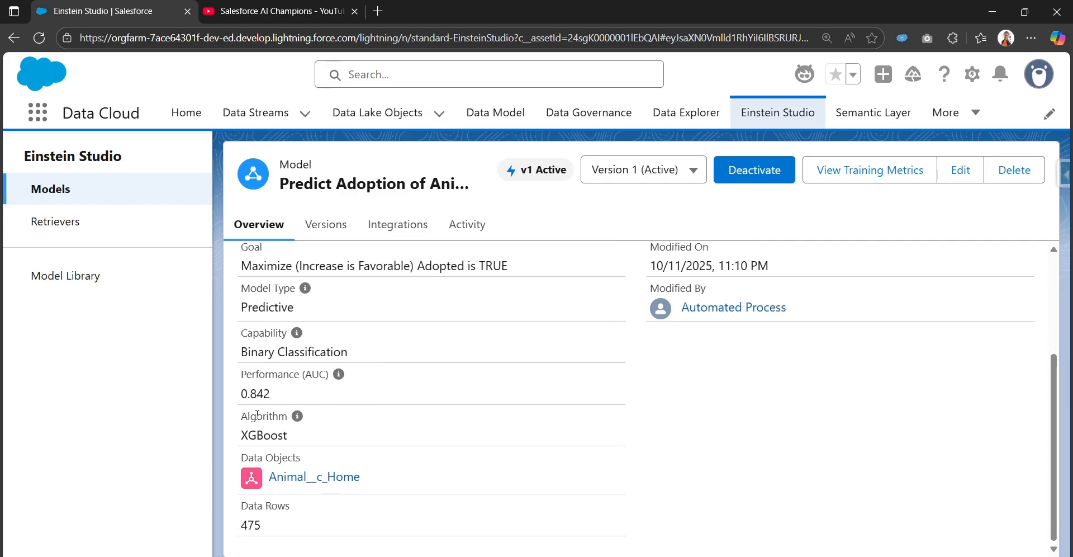
{"action": "scroll", "coordinate": [441, 416], "scroll_direction": "up", "scroll_amount": 3}
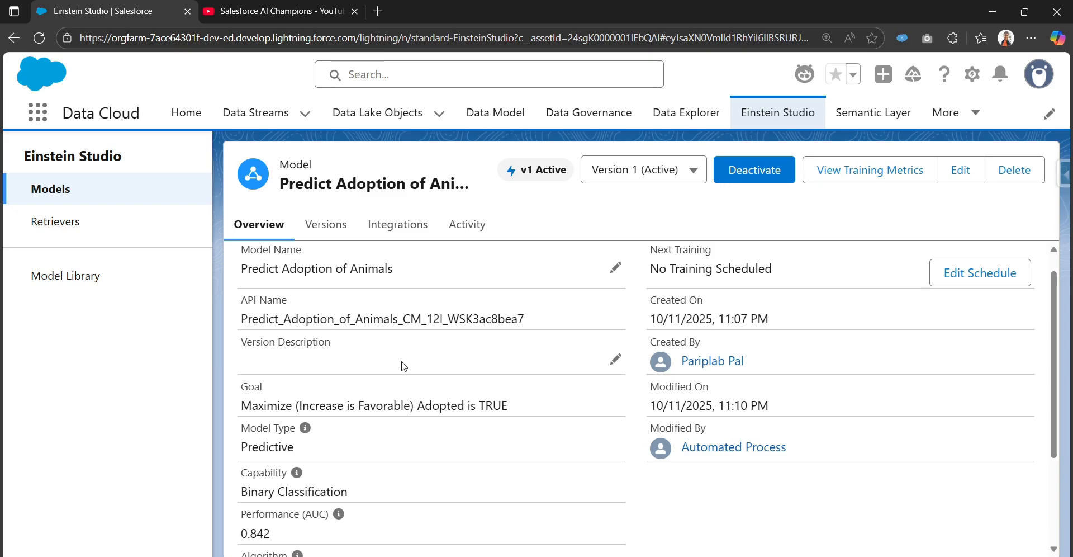
Open Salesforce Setup, search for "flows" and go to the Flows page under Process Automation.
{"action": "left_click", "coordinate": [973, 74]}
{"action": "left_click", "coordinate": [911, 163]}
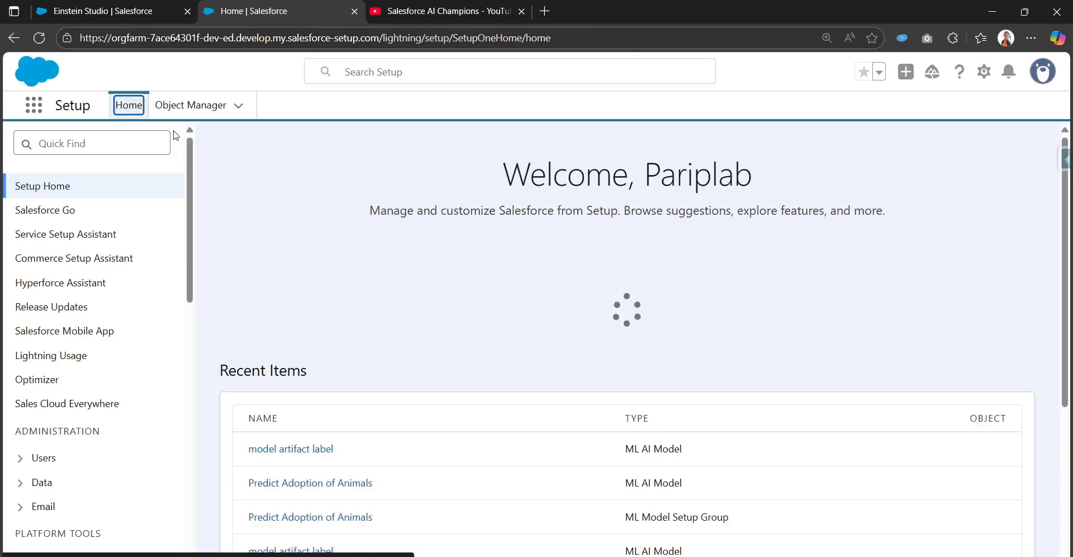
{"action": "key", "text": "ctrl+plus"}
{"action": "left_click", "coordinate": [148, 160]}
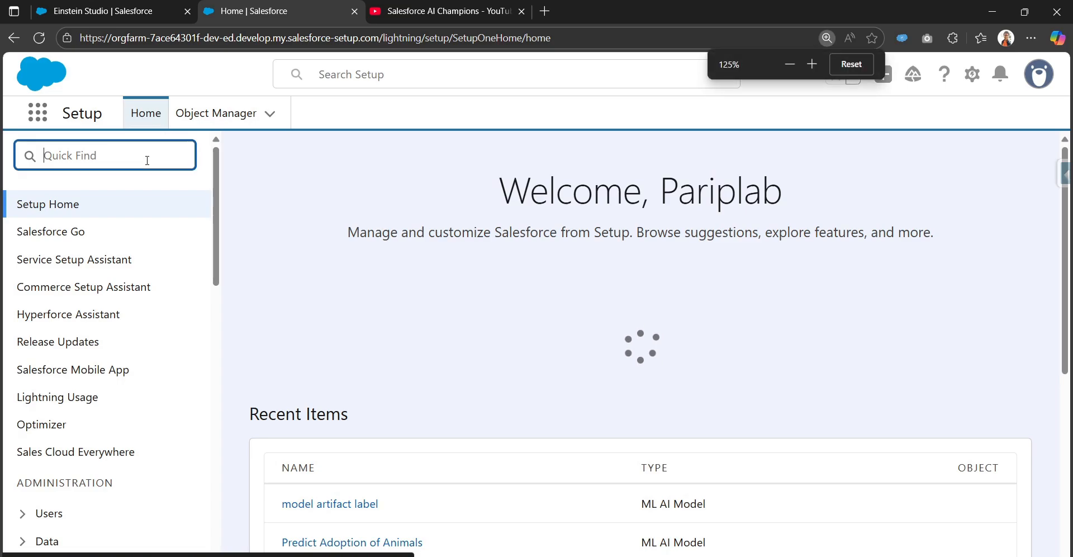
{"action": "type", "text": "flow"}
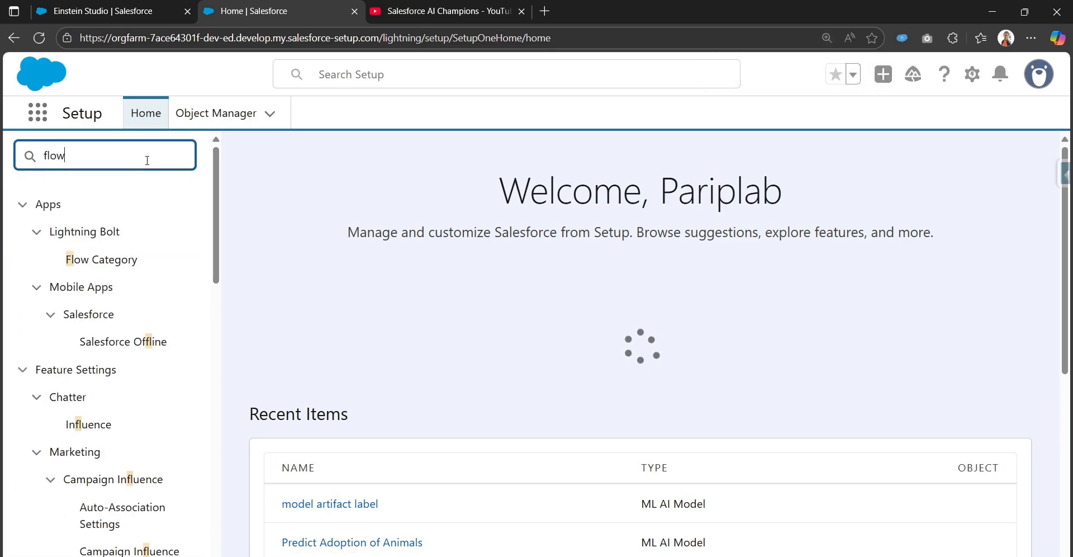
{"action": "type", "text": "s"}
{"action": "left_click", "coordinate": [66, 233]}
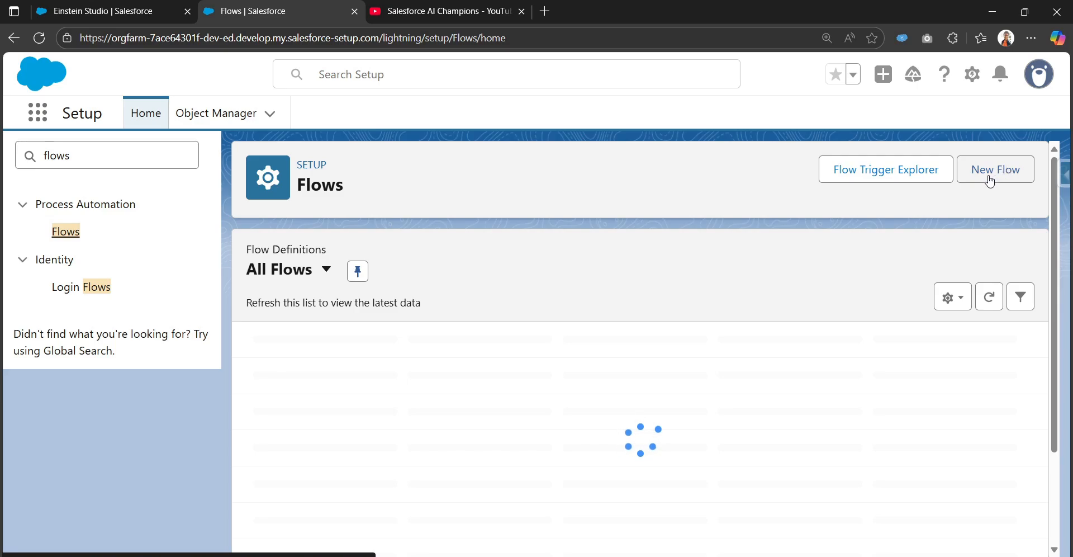
Create a new Record-Triggered Flow from the Triggered Automations category.
{"action": "left_click", "coordinate": [991, 173]}
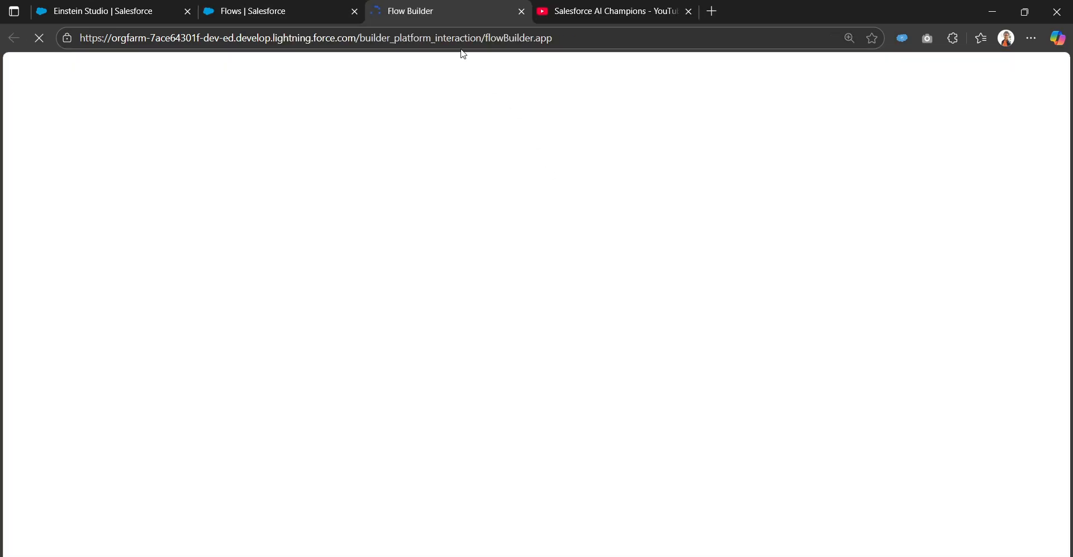
{"action": "left_click_drag", "start_coordinate": [430, 11], "coordinate": [293, 9]}
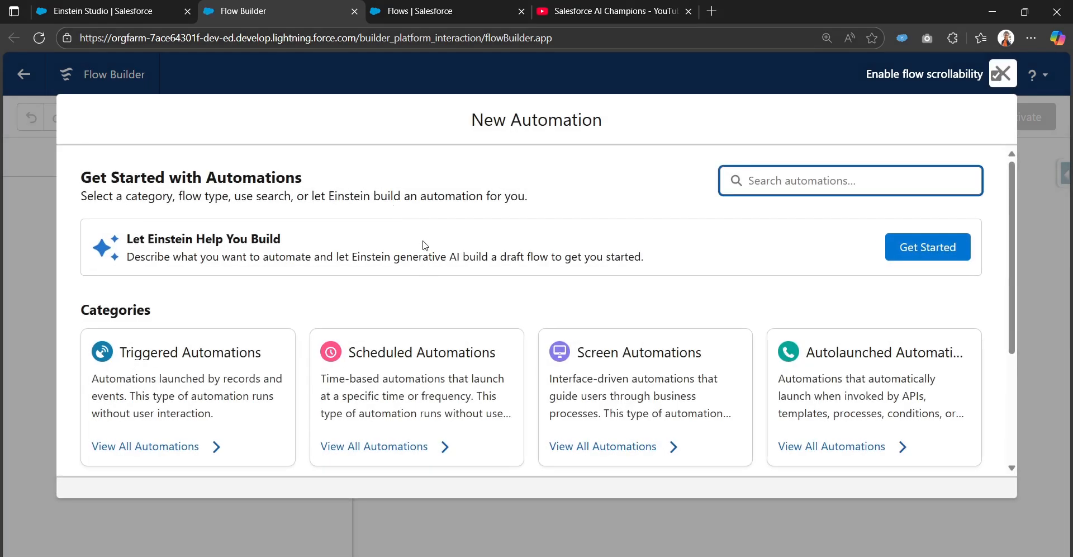
{"action": "scroll", "coordinate": [425, 242], "scroll_direction": "down", "scroll_amount": 1}
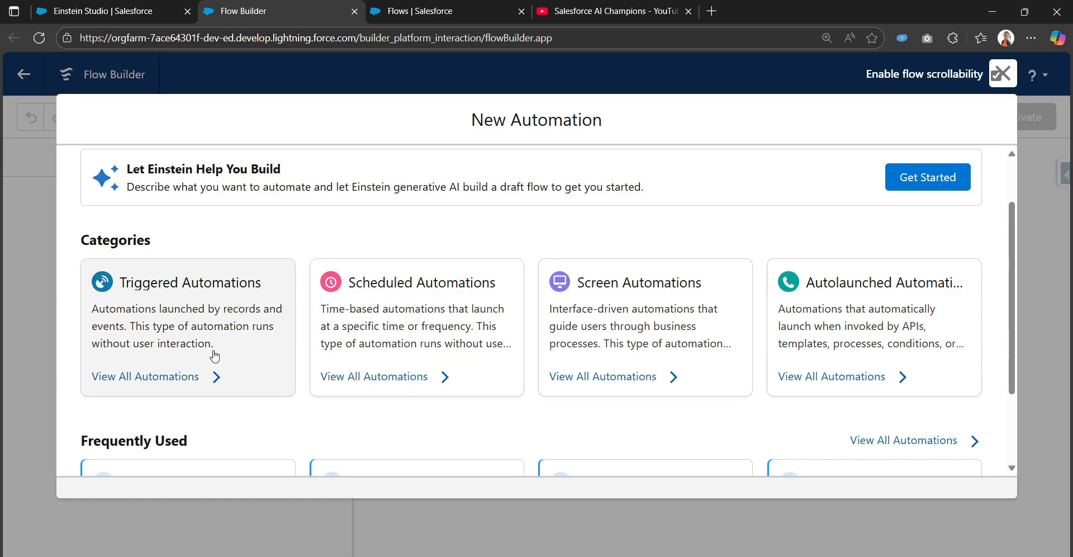
{"action": "left_click", "coordinate": [227, 297]}
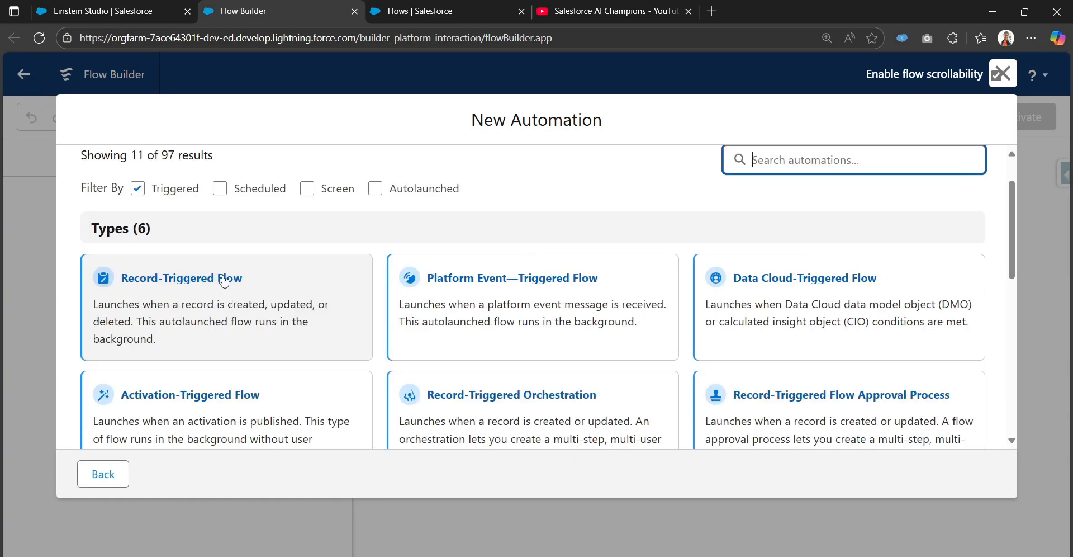
{"action": "left_click", "coordinate": [224, 279]}
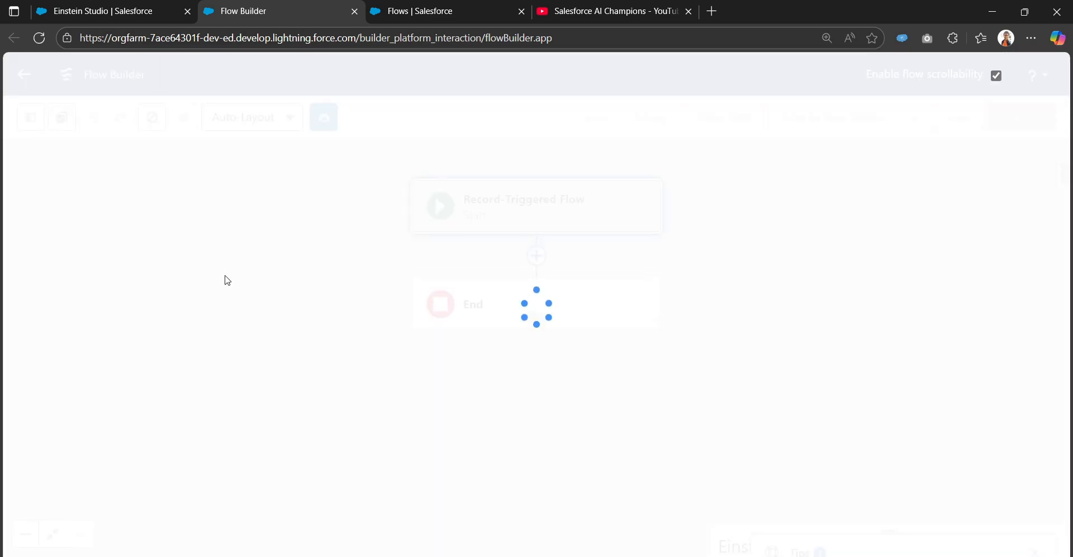
Set the flow's object to Animal and trigger it when a record is created or updated.
{"action": "left_click", "coordinate": [470, 283]}
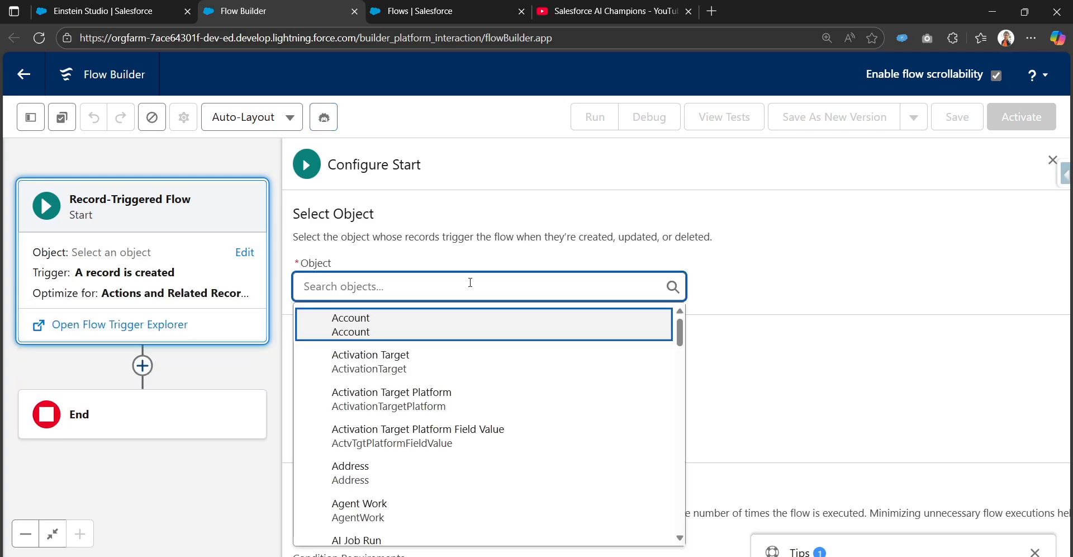
{"action": "type", "text": "anim"}
{"action": "left_click", "coordinate": [430, 324]}
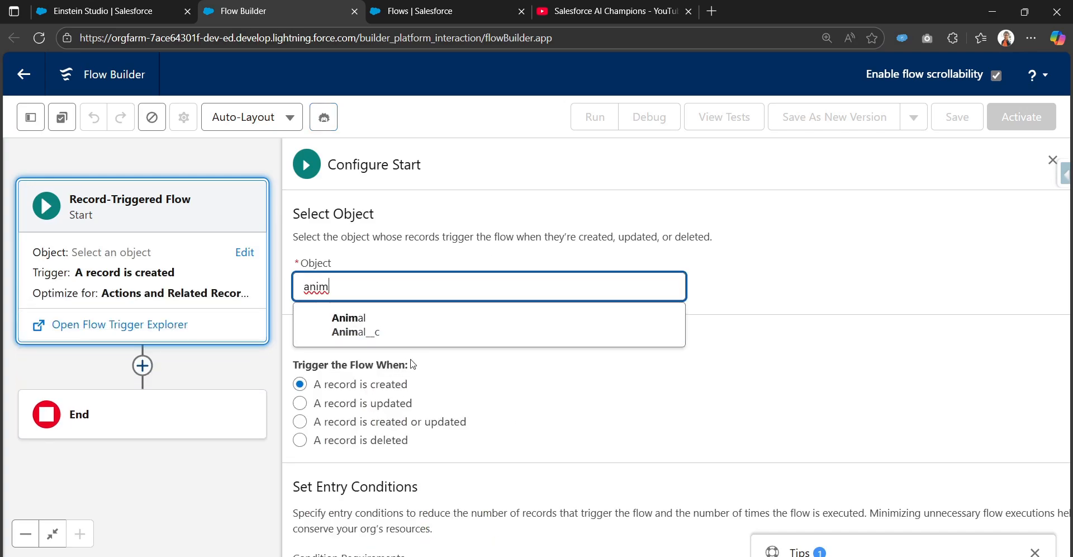
{"action": "left_click", "coordinate": [400, 427]}
Require all entry conditions to be met (AND) and add the condition Age (Years) Greater Than 1.
{"action": "scroll", "coordinate": [401, 419], "scroll_direction": "down", "scroll_amount": 1}
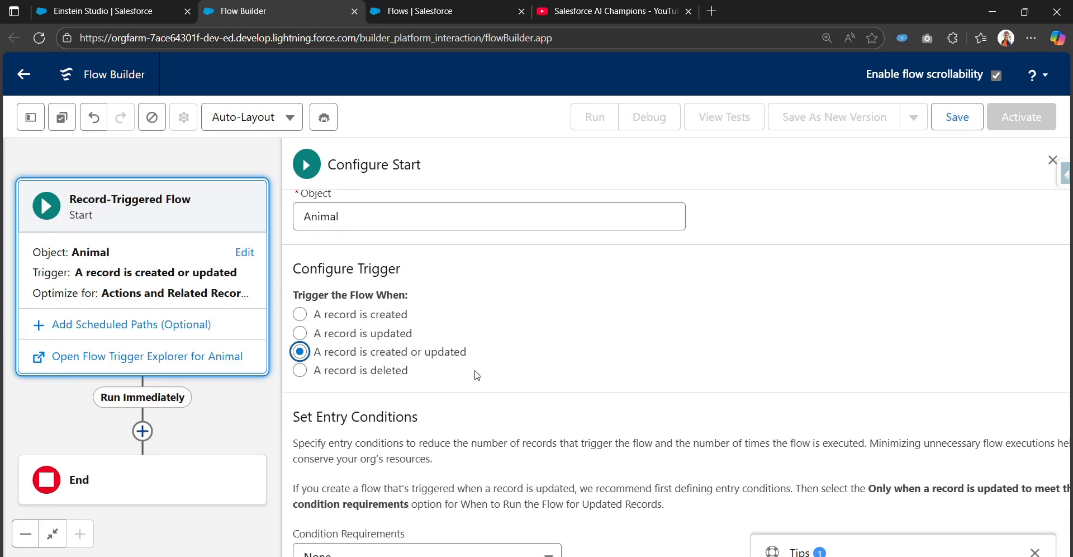
{"action": "scroll", "coordinate": [477, 375], "scroll_direction": "down", "scroll_amount": 3}
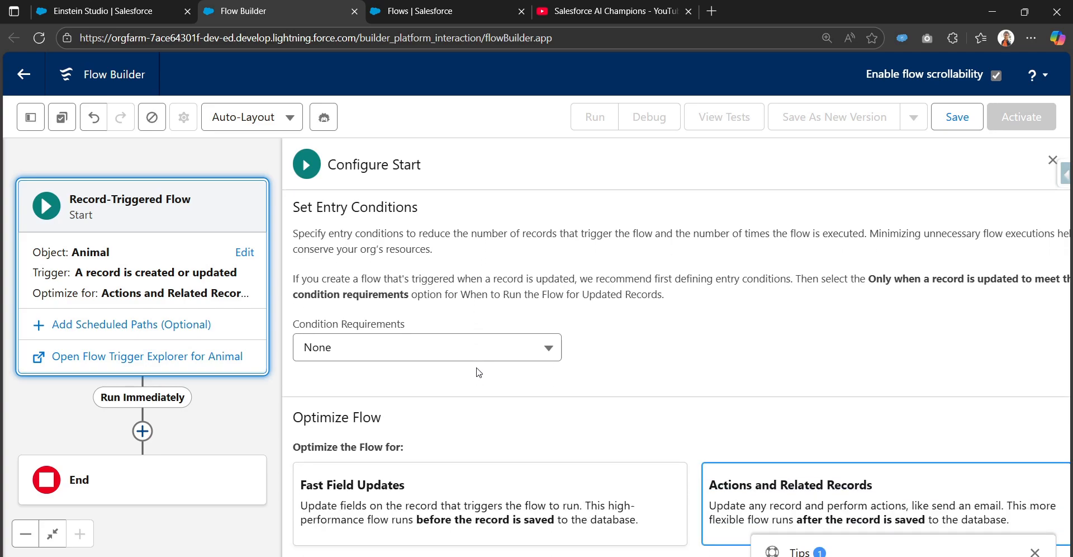
{"action": "left_click", "coordinate": [489, 351]}
{"action": "left_click", "coordinate": [477, 413]}
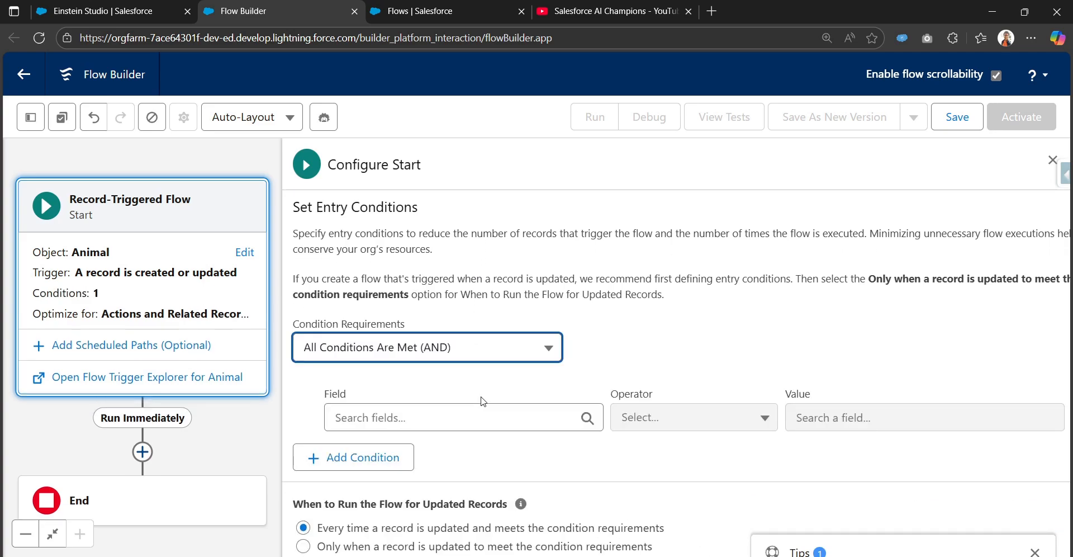
{"action": "left_click", "coordinate": [482, 414]}
{"action": "type", "text": "age"}
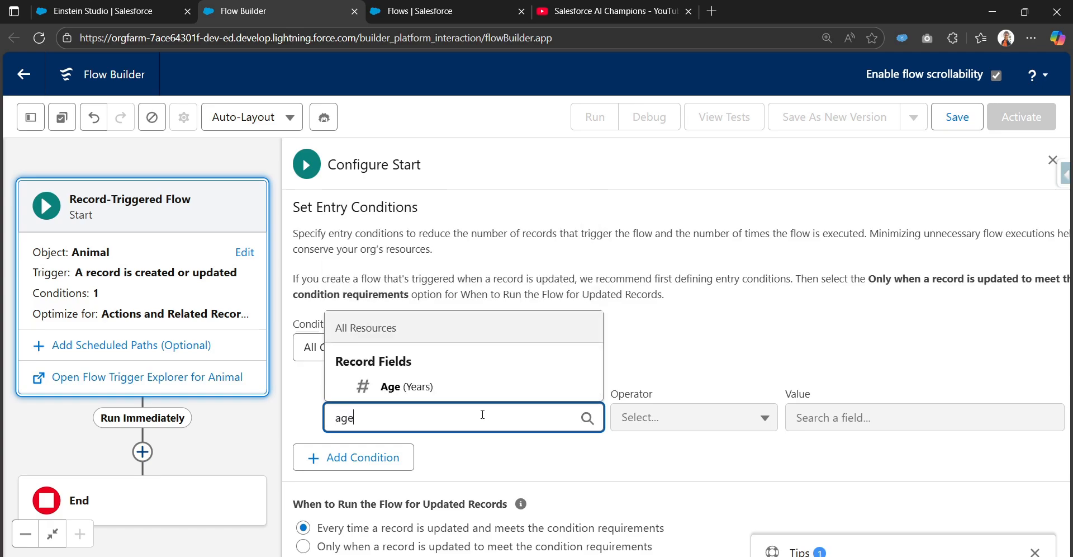
{"action": "left_click", "coordinate": [494, 391]}
{"action": "left_click", "coordinate": [724, 427]}
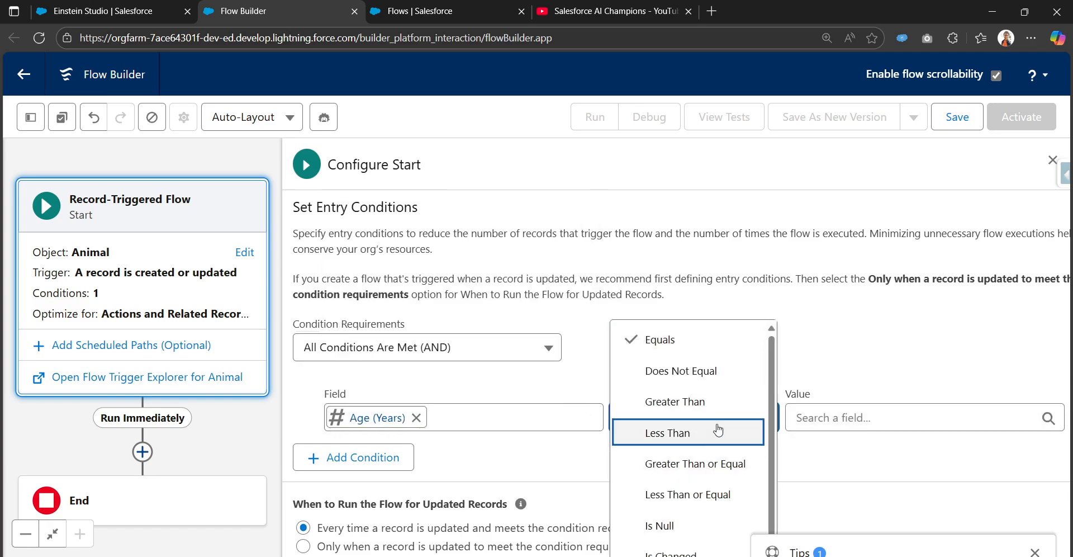
{"action": "left_click", "coordinate": [719, 406]}
{"action": "left_click", "coordinate": [841, 429]}
{"action": "type", "text": "1"}
{"action": "left_click", "coordinate": [733, 361]}
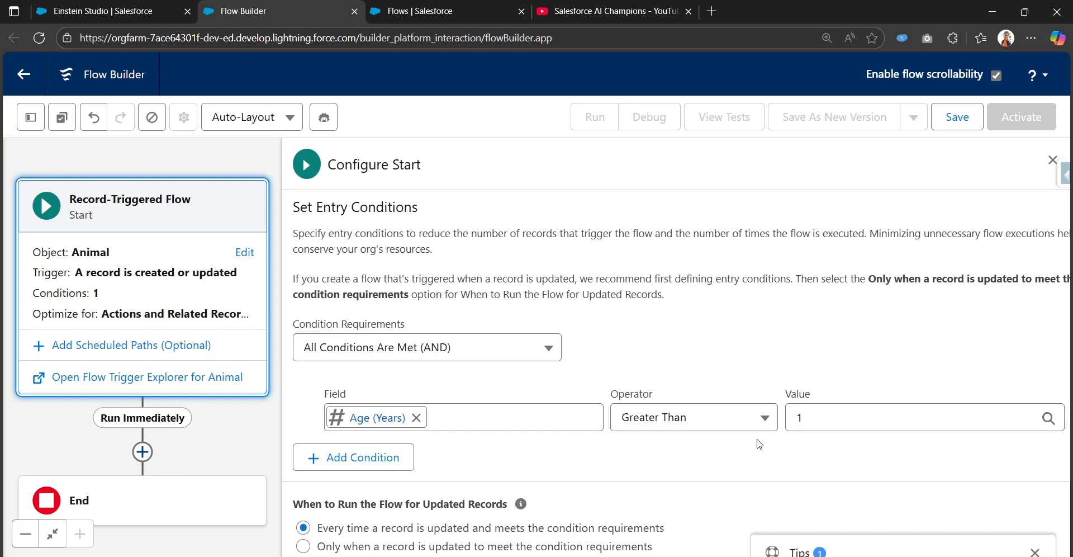
Run the flow only when a record is updated to meet the condition requirements, and add an asynchronous path.
{"action": "scroll", "coordinate": [755, 412], "scroll_direction": "down", "scroll_amount": 3}
{"action": "scroll", "coordinate": [755, 411], "scroll_direction": "down", "scroll_amount": 1}
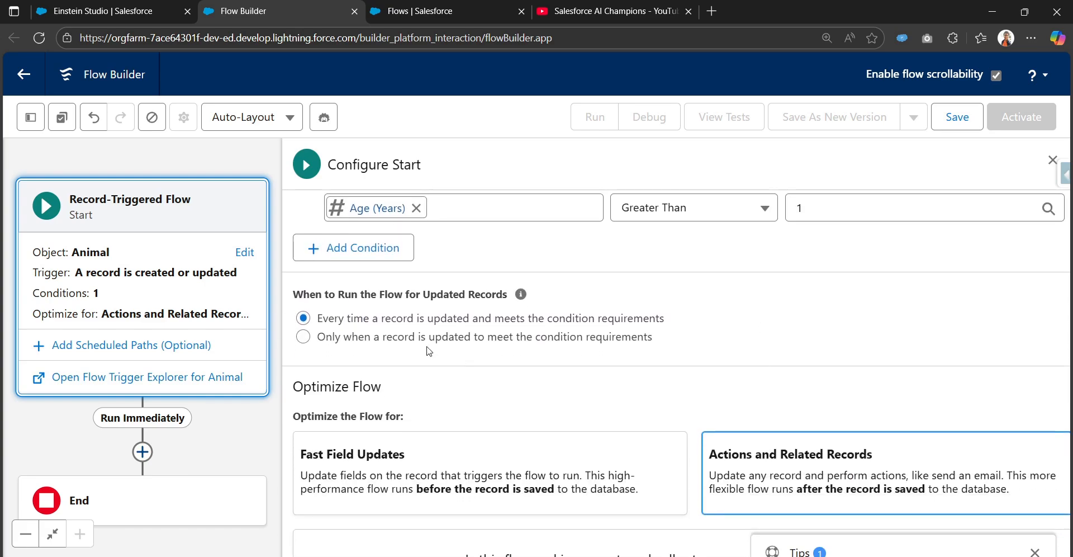
{"action": "left_click", "coordinate": [358, 338]}
{"action": "scroll", "coordinate": [659, 358], "scroll_direction": "down", "scroll_amount": 2}
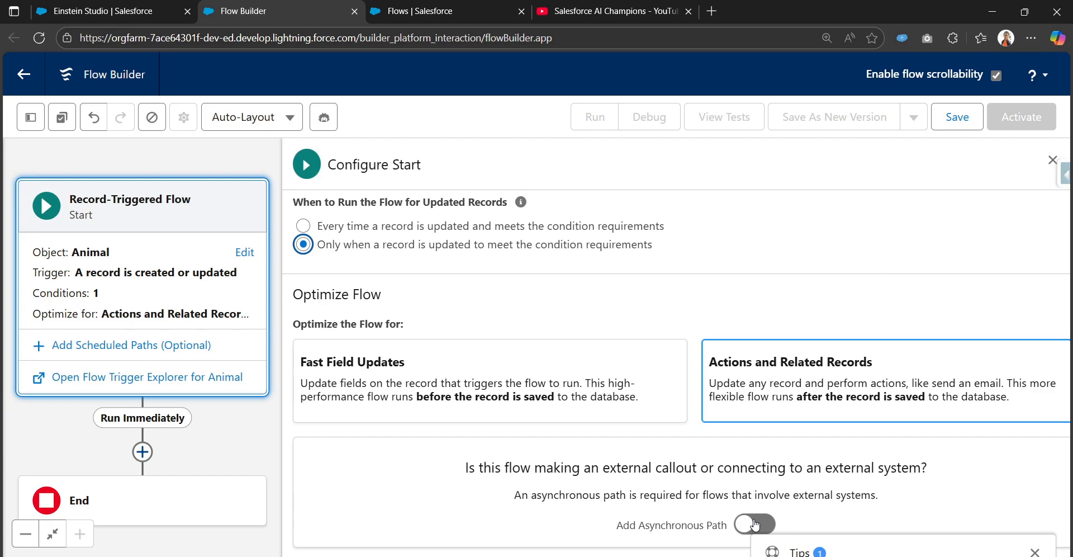
{"action": "left_click", "coordinate": [755, 524]}
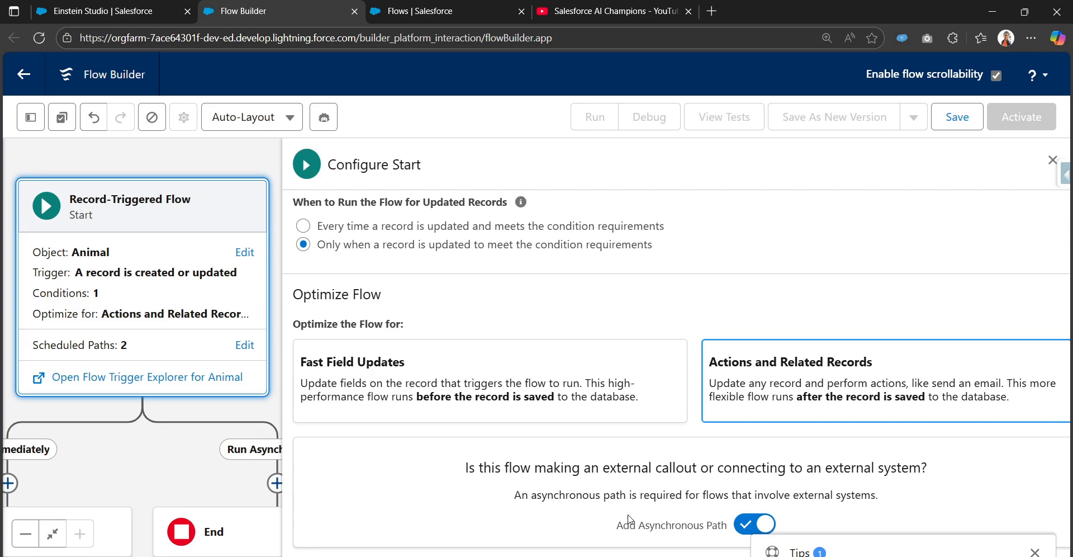
{"action": "left_click", "coordinate": [1035, 552]}
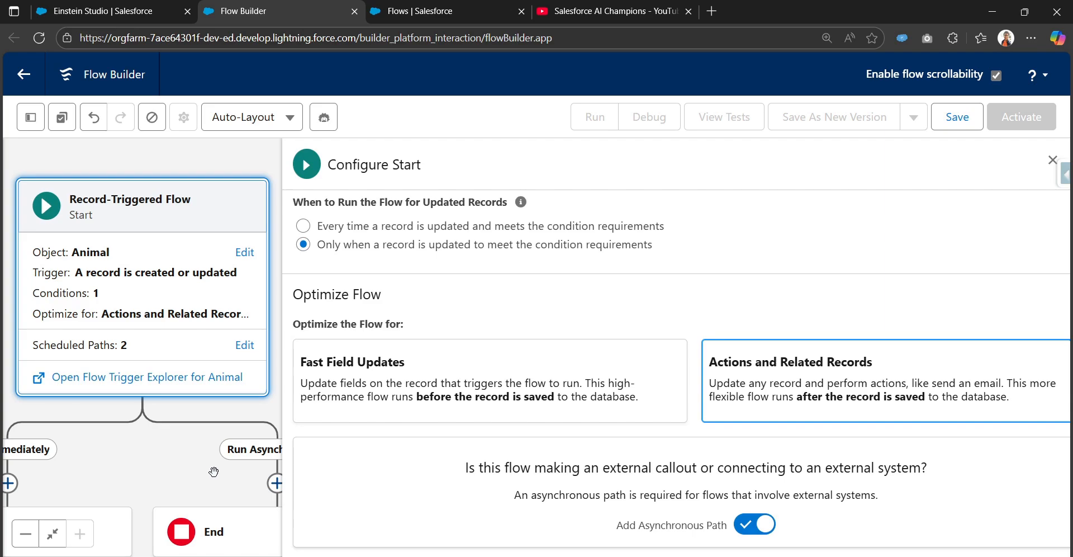
Close the start configuration and add an Action element on the Run Asynchronously path.
{"action": "left_click_drag", "start_coordinate": [213, 472], "coordinate": [188, 385]}
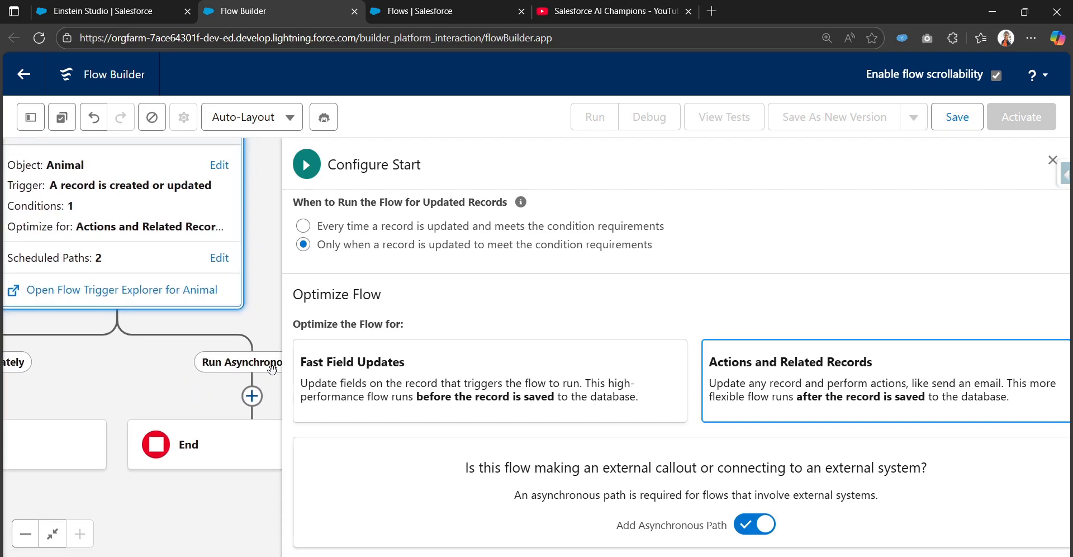
{"action": "left_click", "coordinate": [256, 396]}
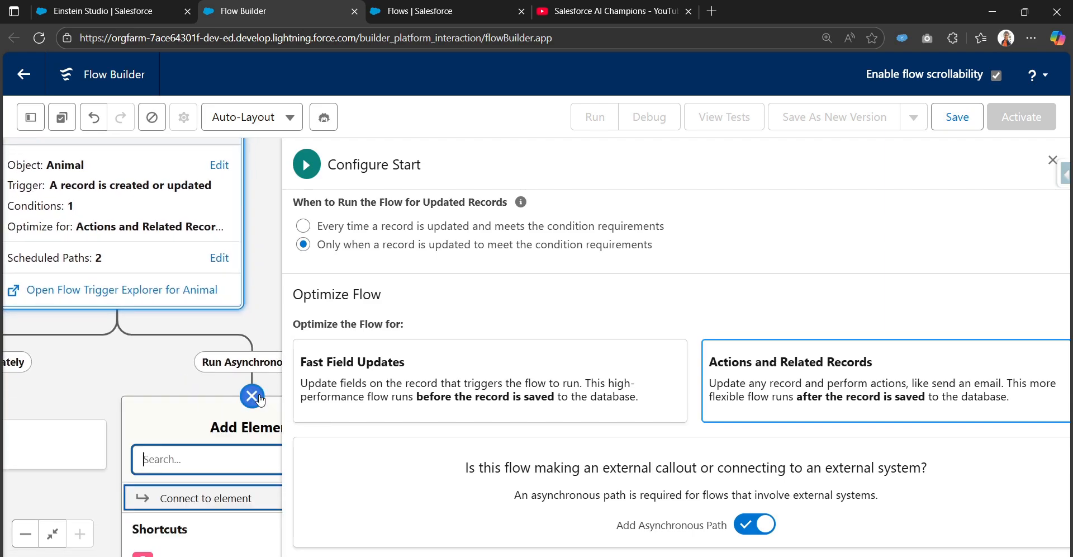
{"action": "left_click", "coordinate": [1052, 160]}
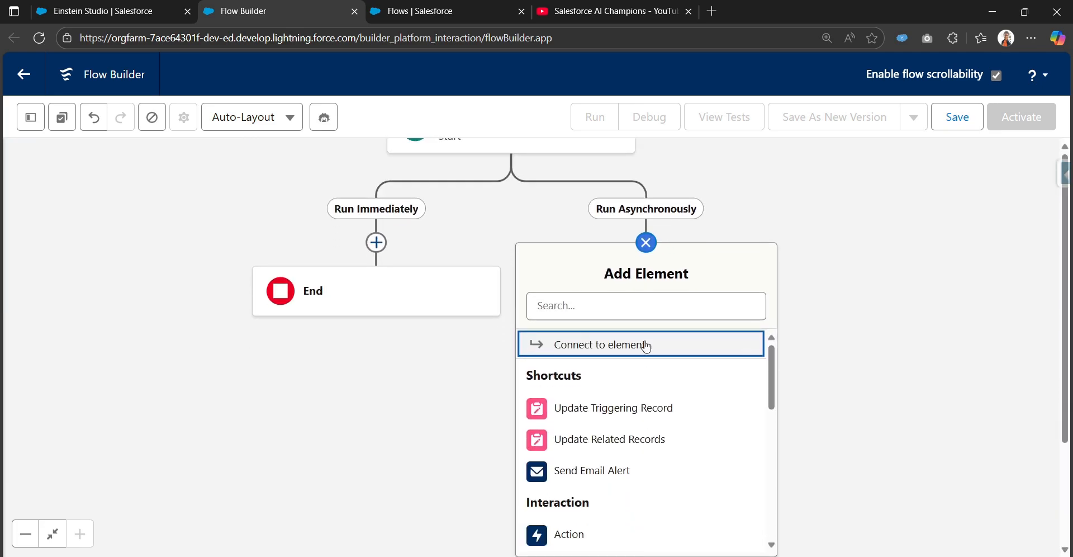
{"action": "left_click", "coordinate": [635, 305]}
{"action": "type", "text": "act"}
{"action": "left_click", "coordinate": [615, 355]}
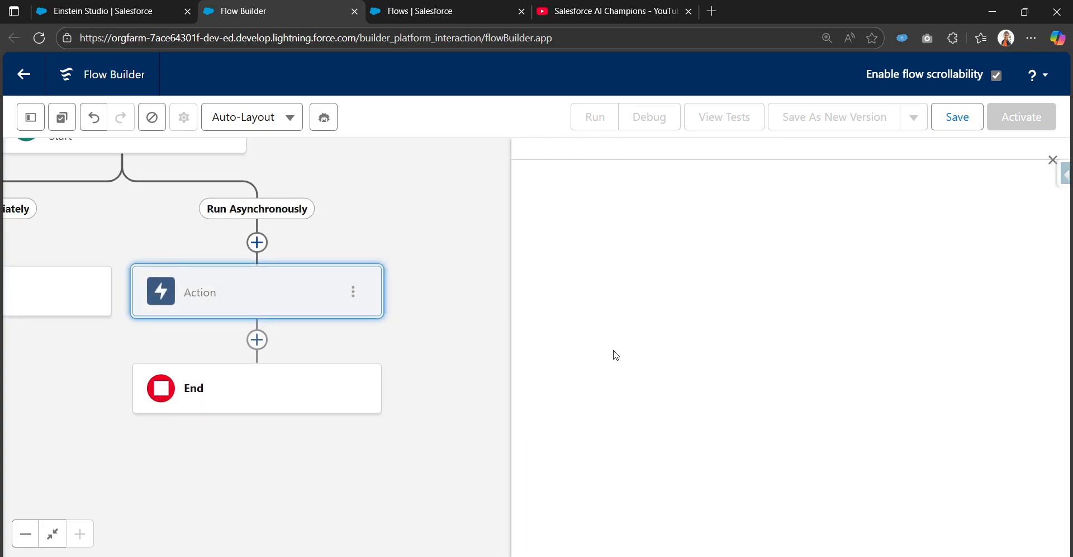
Highlight the model name Predict Adoption of Animals on its Einstein Studio overview and return to Flow Builder.
{"action": "left_click", "coordinate": [112, 11]}
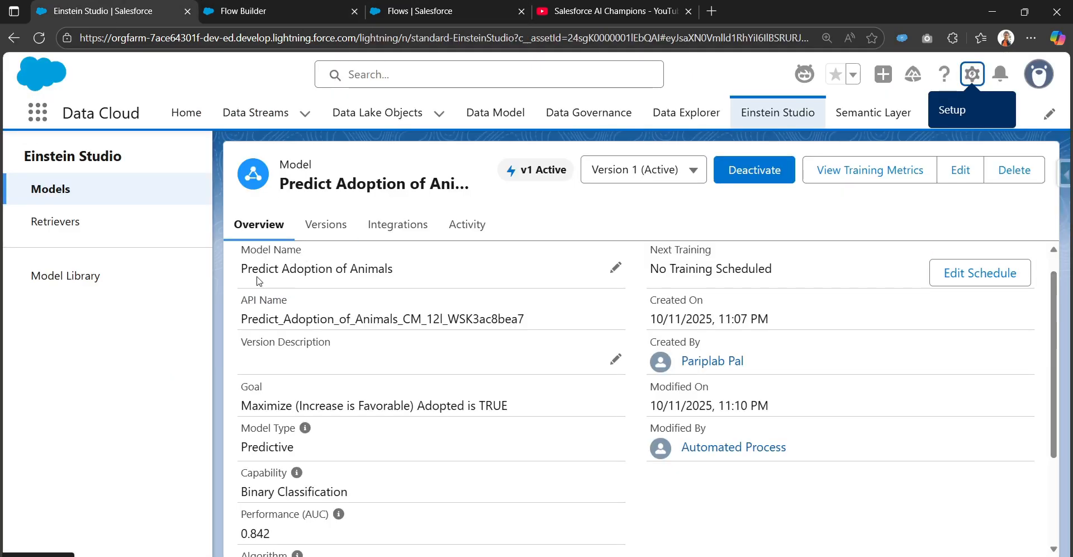
{"action": "left_click_drag", "start_coordinate": [243, 272], "coordinate": [392, 284]}
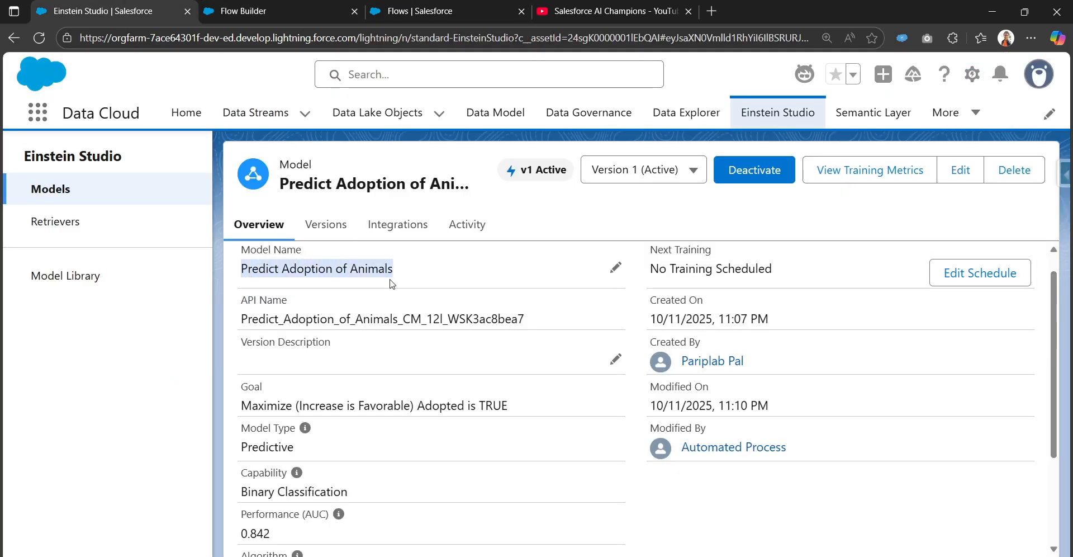
{"action": "left_click", "coordinate": [306, 17]}
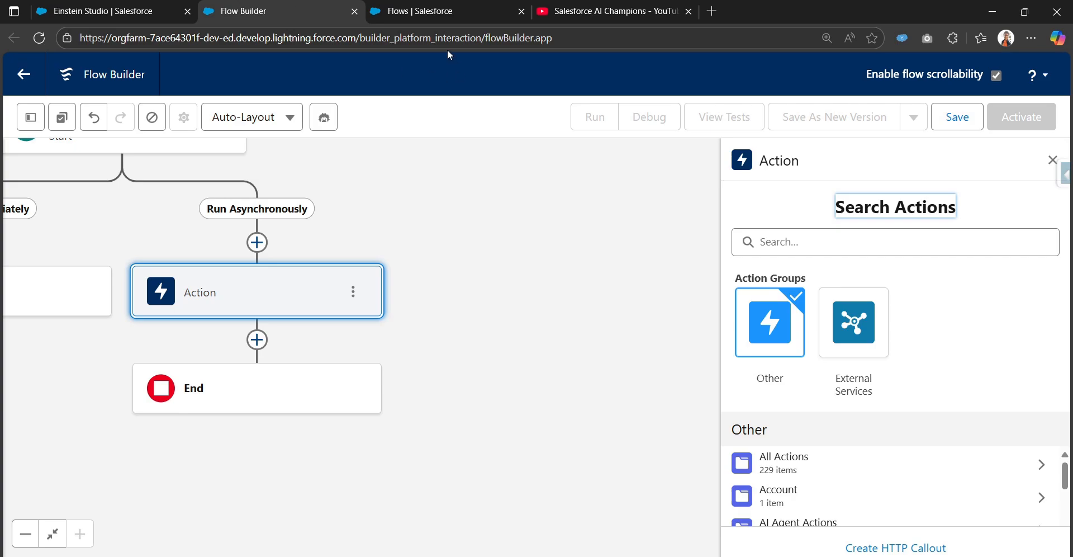
{"action": "left_click", "coordinate": [830, 243]}
{"action": "type", "text": "Predict Adoption of AnimalsEdit the model name"}
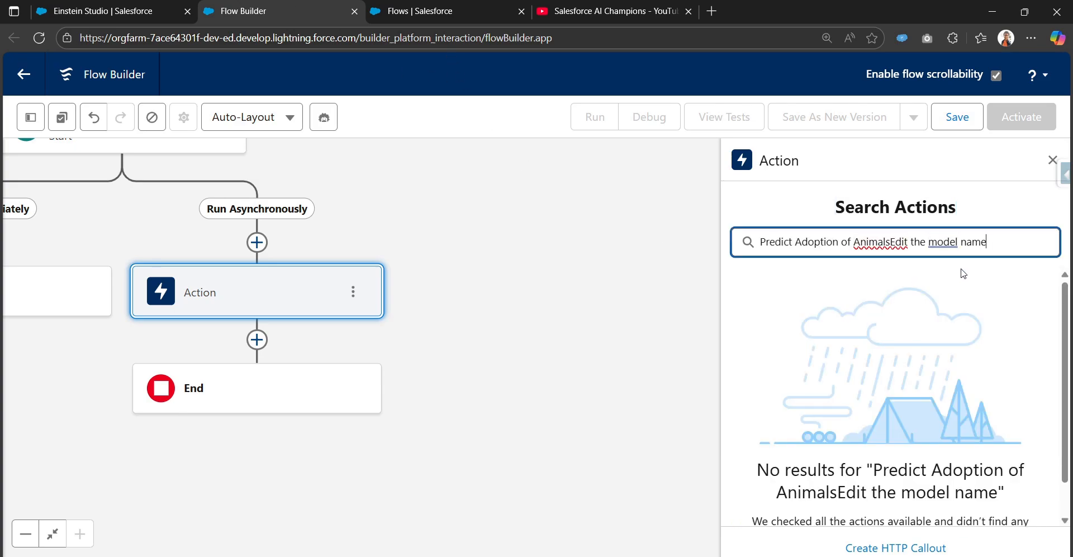
{"action": "key", "text": "ctrl+a"}
{"action": "key", "text": "ctrl+c"}
{"action": "key", "text": "BackSpace"}
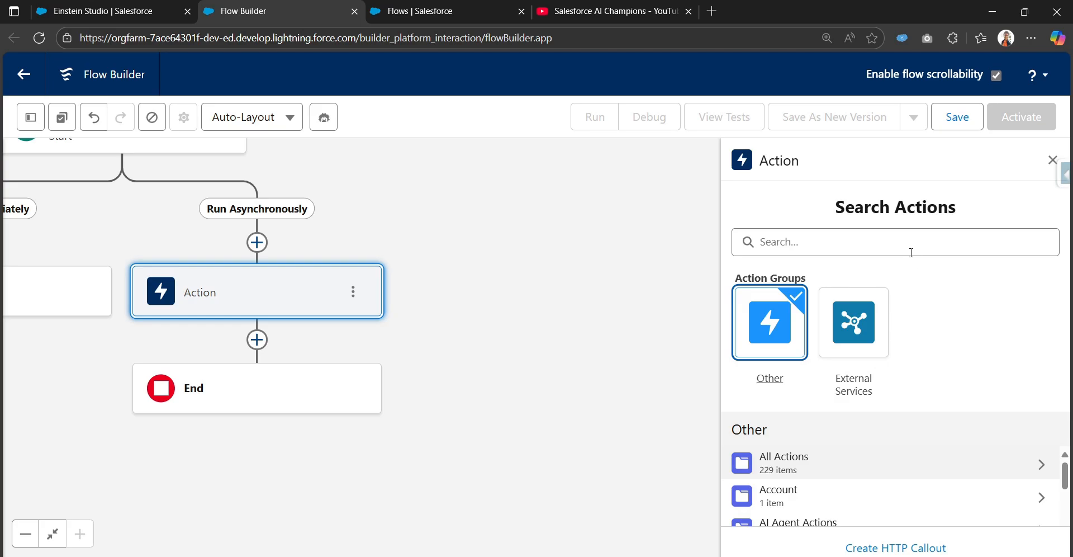
Search the available actions for Predict Adoption.
{"action": "left_click", "coordinate": [910, 251]}
{"action": "key", "text": "ctrl+v"}
{"action": "key", "text": "BackSpace"}
{"action": "key", "text": "BackSpace"}
{"action": "key", "text": "BackSpace"}
{"action": "key", "text": "BackSpace"}
{"action": "key", "text": "BackSpace"}
{"action": "key", "text": "BackSpace"}
{"action": "key", "text": "BackSpace"}
{"action": "key", "text": "BackSpace"}
{"action": "key", "text": "BackSpace"}
{"action": "key", "text": "BackSpace"}
{"action": "key", "text": "BackSpace"}
{"action": "key", "text": "BackSpace"}
{"action": "key", "text": "BackSpace"}
{"action": "key", "text": "BackSpace"}
{"action": "key", "text": "BackSpace"}
{"action": "key", "text": "BackSpace"}
{"action": "key", "text": "BackSpace"}
{"action": "key", "text": "BackSpace"}
{"action": "key", "text": "BackSpace"}
{"action": "key", "text": "BackSpace"}
{"action": "key", "text": "BackSpace"}
{"action": "key", "text": "BackSpace"}
{"action": "key", "text": "BackSpace"}
{"action": "key", "text": "BackSpace"}
{"action": "key", "text": "BackSpace"}
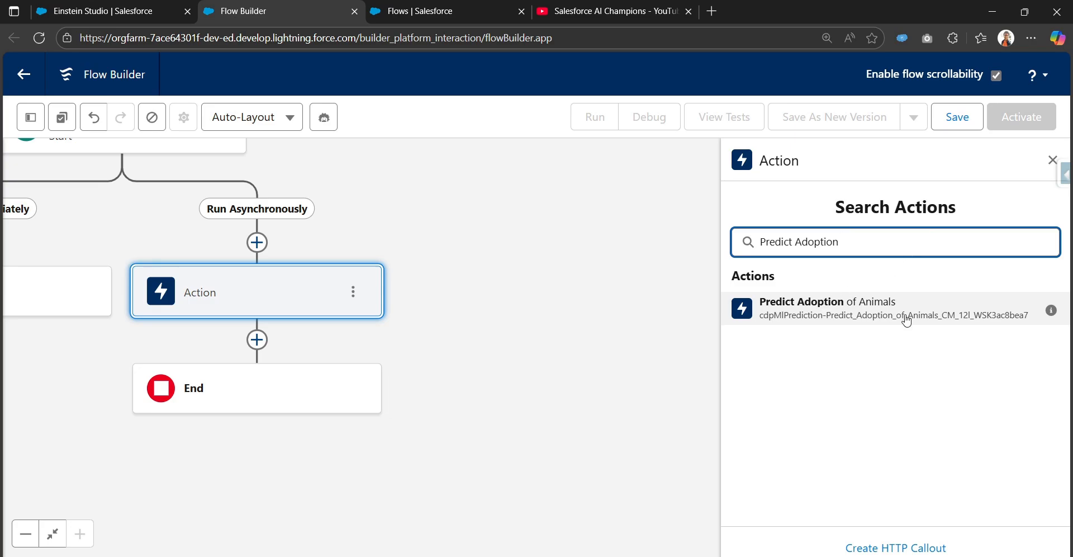
Choose the Predict Adoption of Animals action and label it Predict adoption action.
{"action": "mouse_move", "coordinate": [1051, 312]}
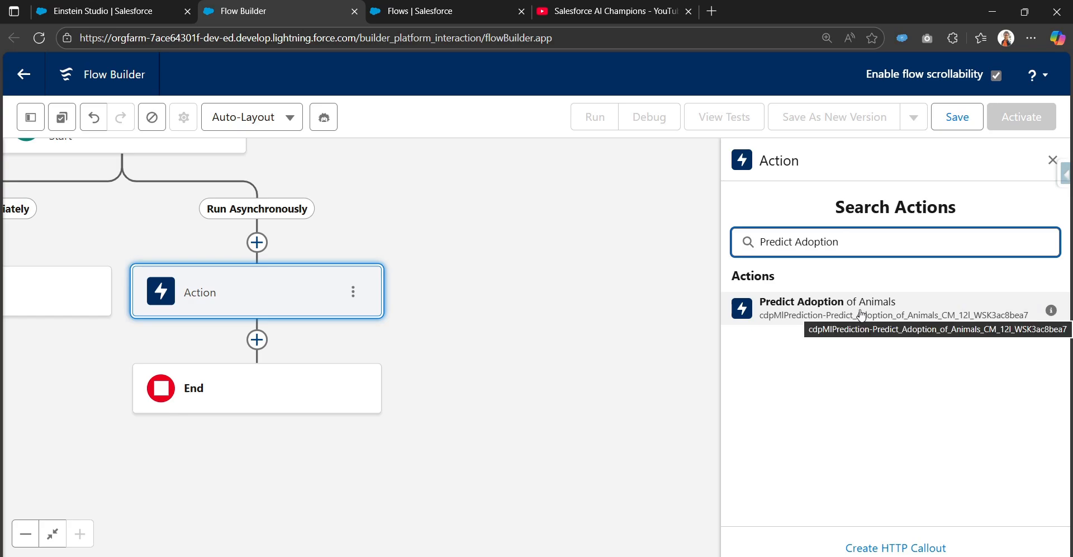
{"action": "left_click", "coordinate": [858, 312]}
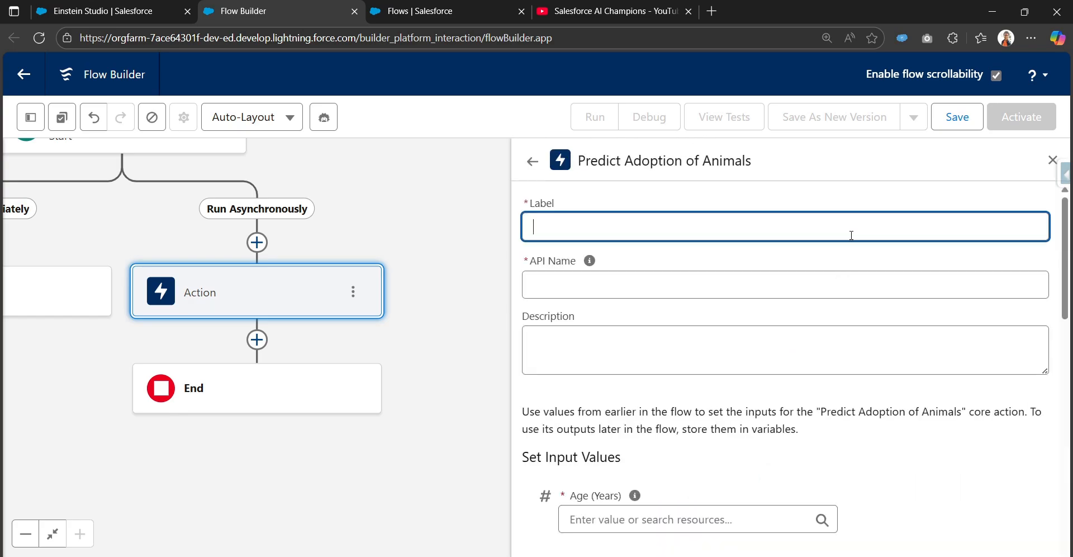
{"action": "type", "text": "Predict adoption action"}
{"action": "key", "text": "Tab"}
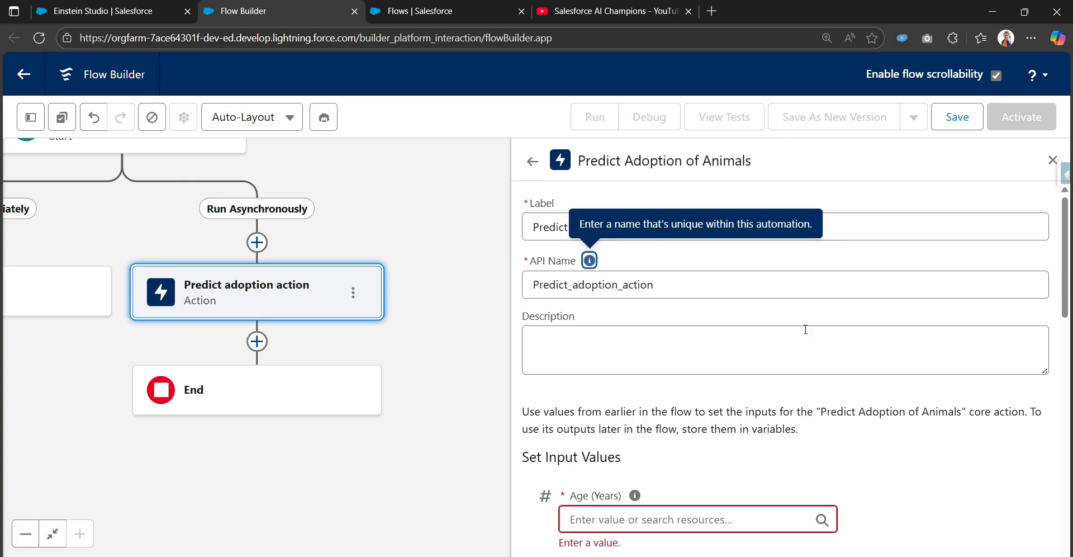
Examine the input values the prediction action requires, from Age (Years) through Weight (kg) and Top Predictors.
{"action": "scroll", "coordinate": [794, 352], "scroll_direction": "down", "scroll_amount": 3}
{"action": "left_click_drag", "start_coordinate": [525, 248], "coordinate": [621, 260]}
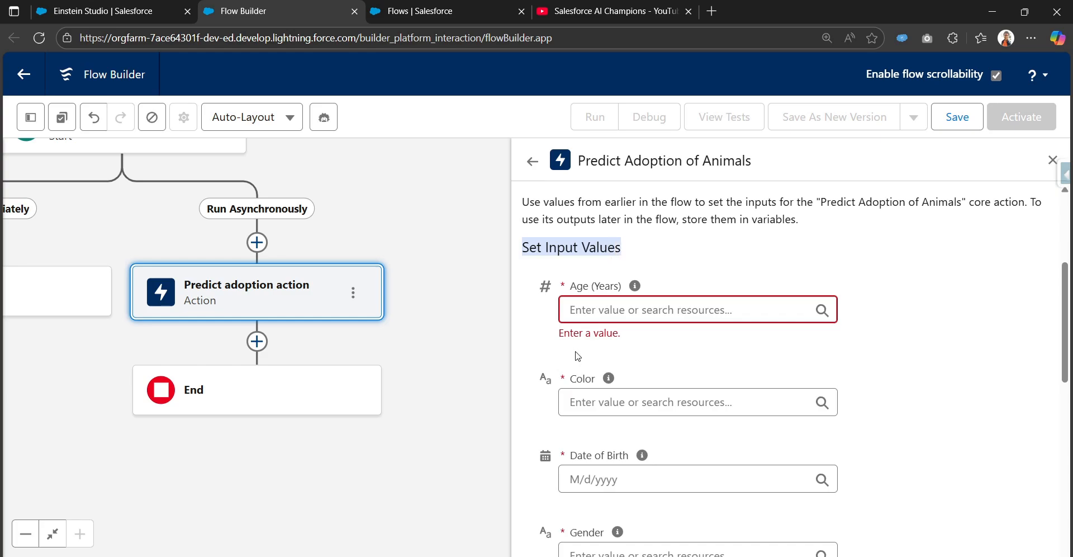
{"action": "scroll", "coordinate": [578, 356], "scroll_direction": "down", "scroll_amount": 2}
{"action": "scroll", "coordinate": [578, 350], "scroll_direction": "down", "scroll_amount": 2}
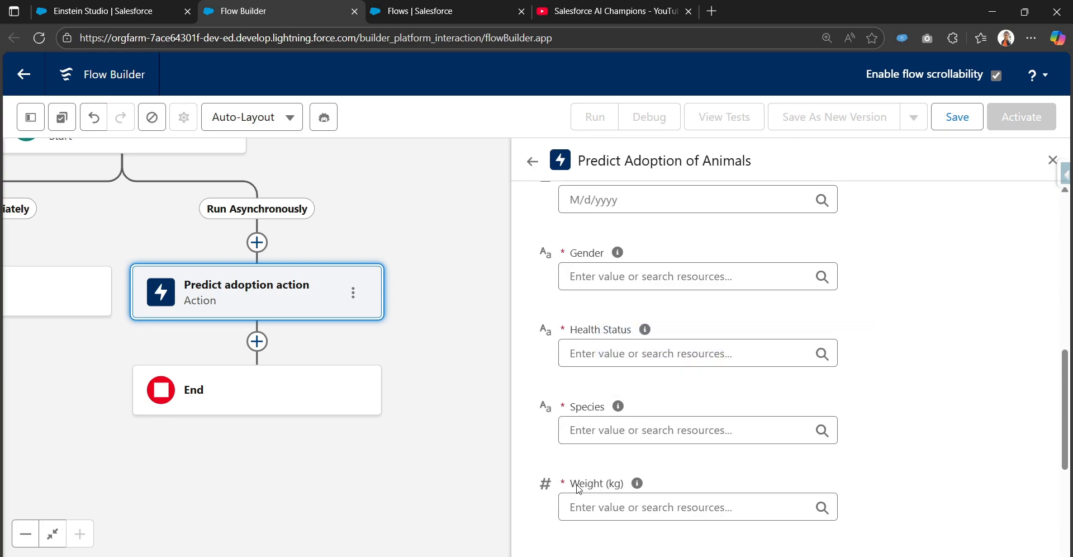
{"action": "mouse_move", "coordinate": [618, 406]}
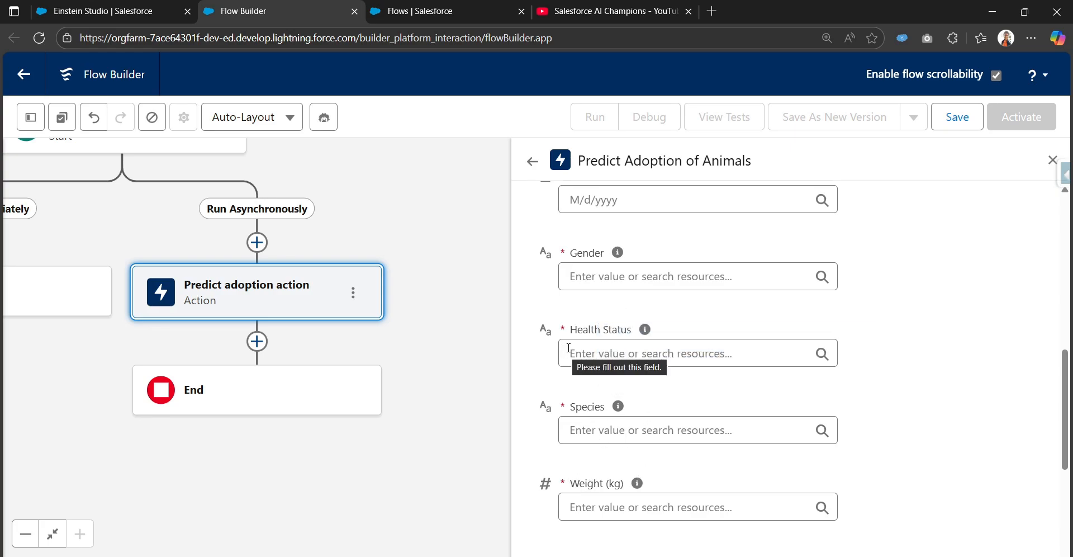
{"action": "scroll", "coordinate": [577, 341], "scroll_direction": "down", "scroll_amount": 1}
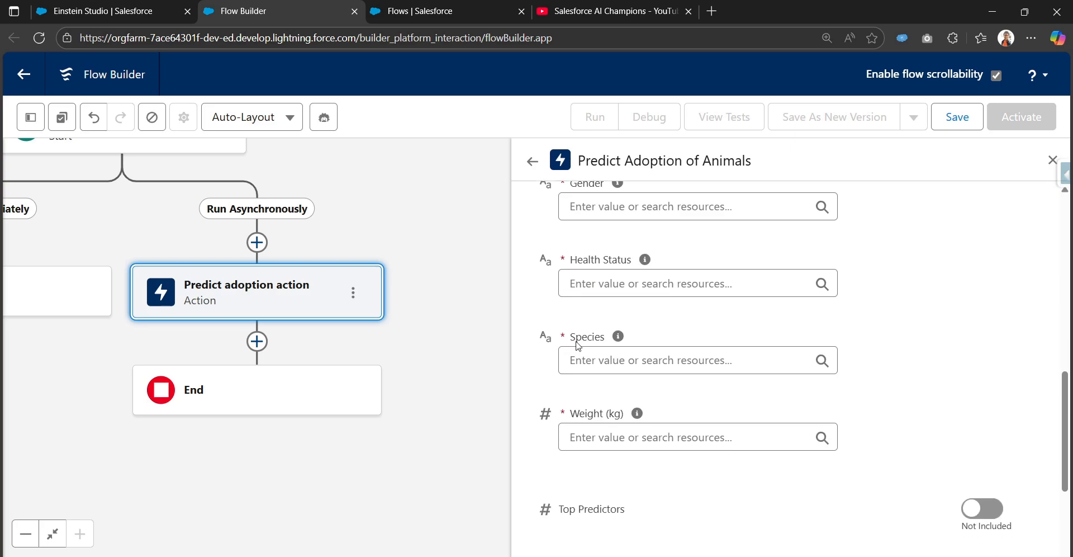
{"action": "scroll", "coordinate": [608, 383], "scroll_direction": "down", "scroll_amount": 1}
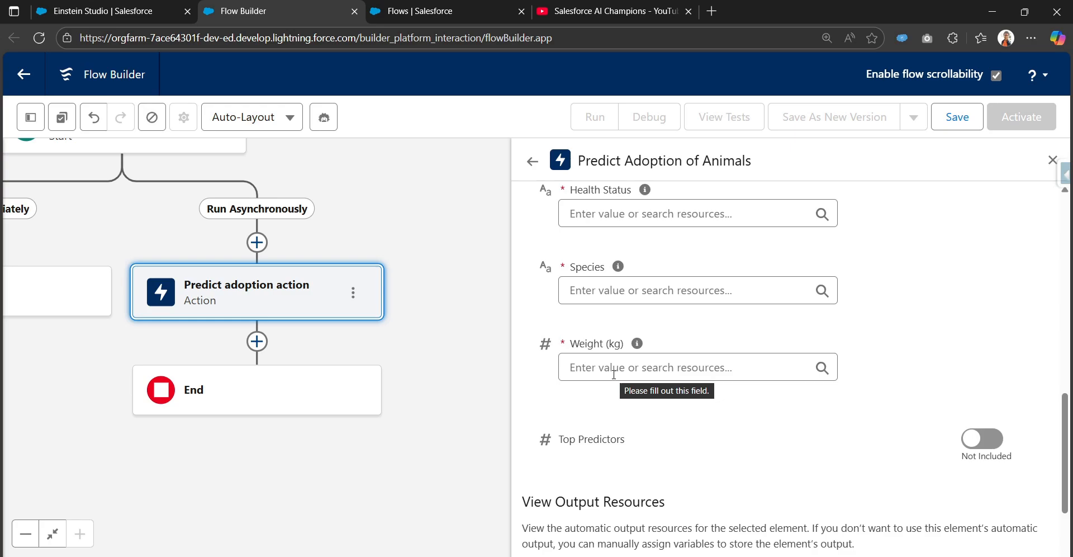
{"action": "scroll", "coordinate": [665, 266], "scroll_direction": "up", "scroll_amount": 5}
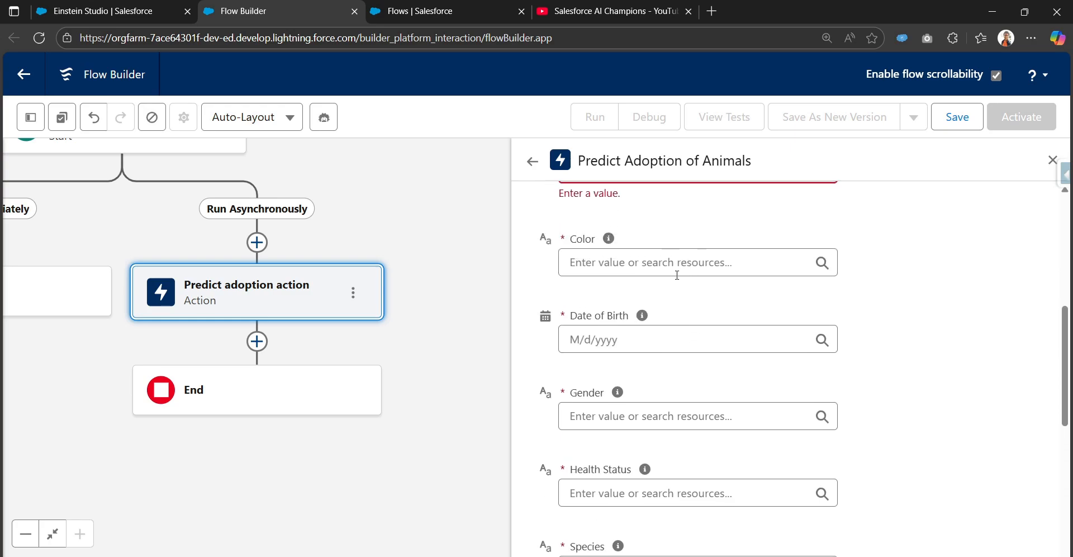
Set the action's Age (Years) input to the triggering Animal__c record's Age (Years) field.
{"action": "scroll", "coordinate": [630, 282], "scroll_direction": "up", "scroll_amount": 2}
{"action": "left_click", "coordinate": [638, 305]}
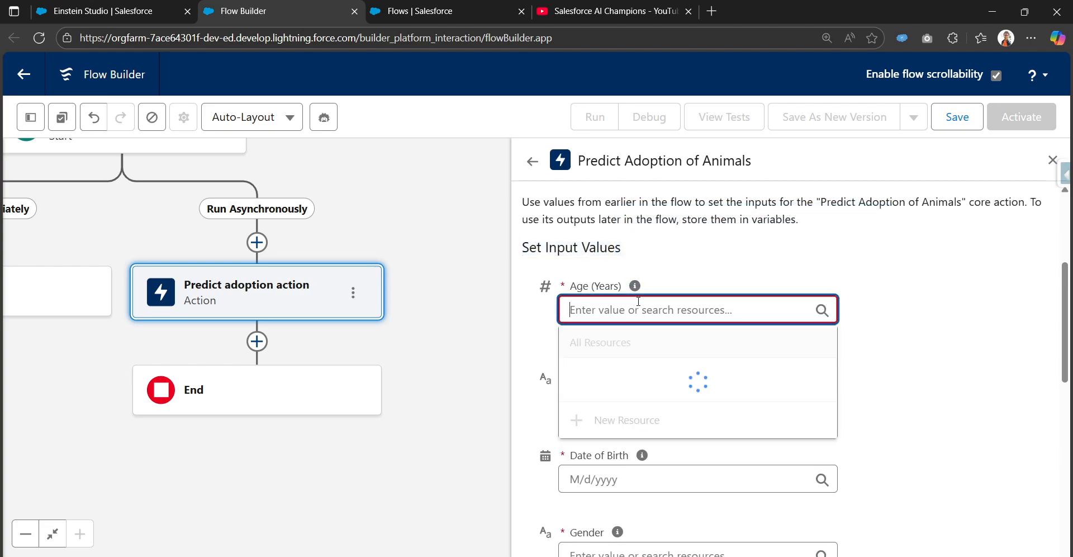
{"action": "type", "text": "trigg"}
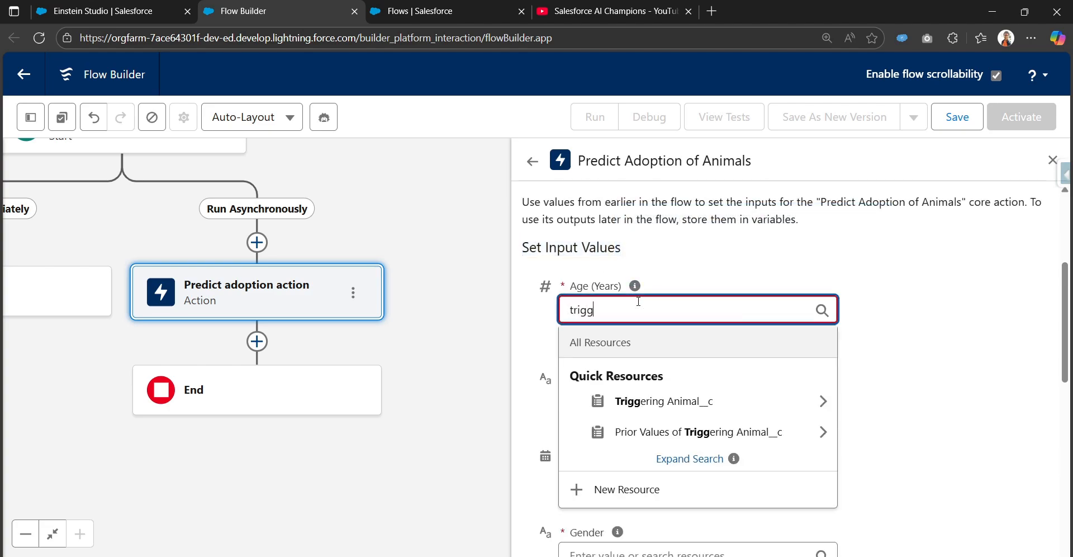
{"action": "left_click", "coordinate": [680, 400]}
{"action": "type", "text": "age"}
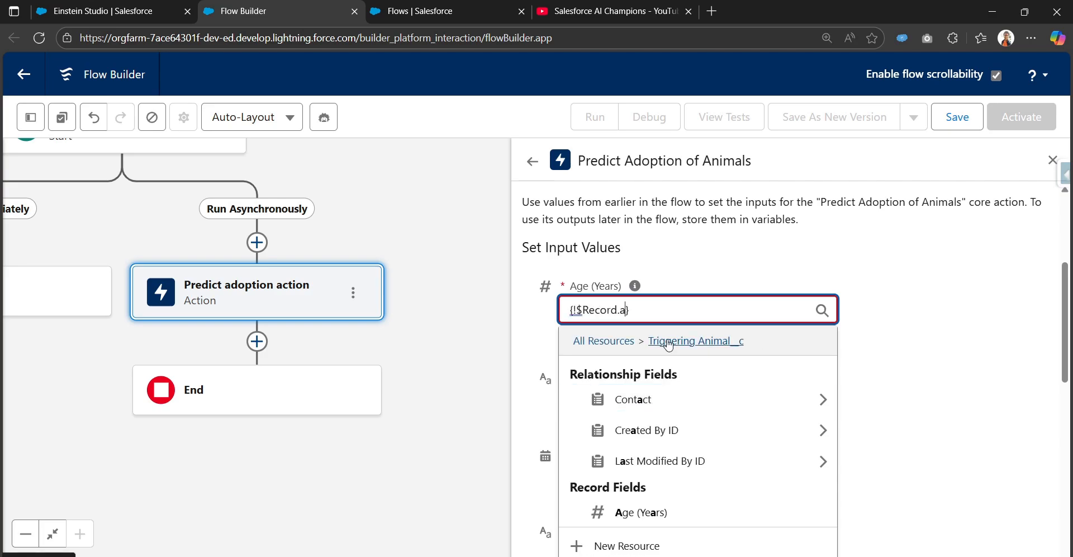
{"action": "left_click", "coordinate": [660, 399]}
Set the Color input to the triggering Animal__c record's Color field.
{"action": "left_click", "coordinate": [659, 385]}
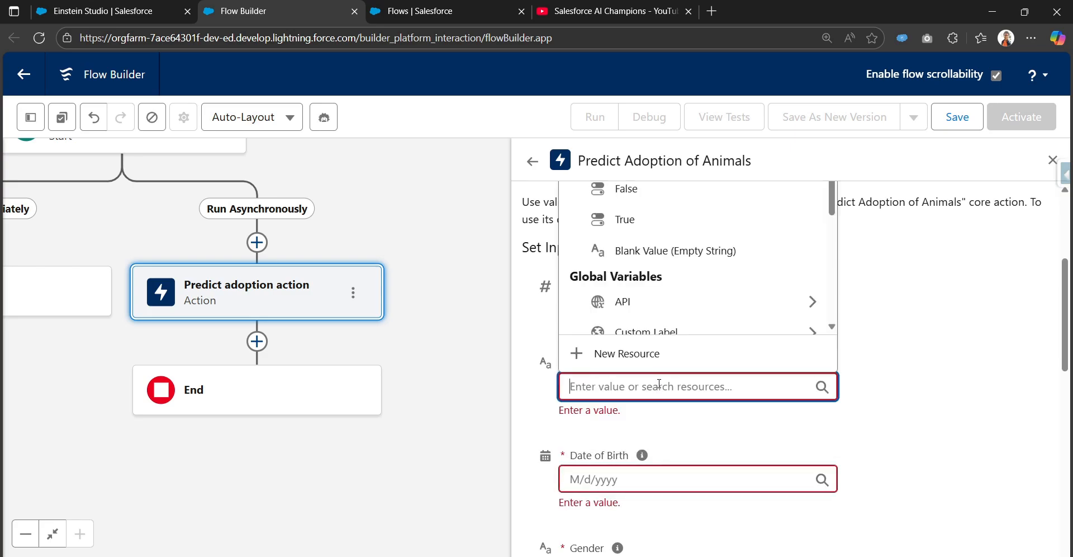
{"action": "type", "text": "tr"}
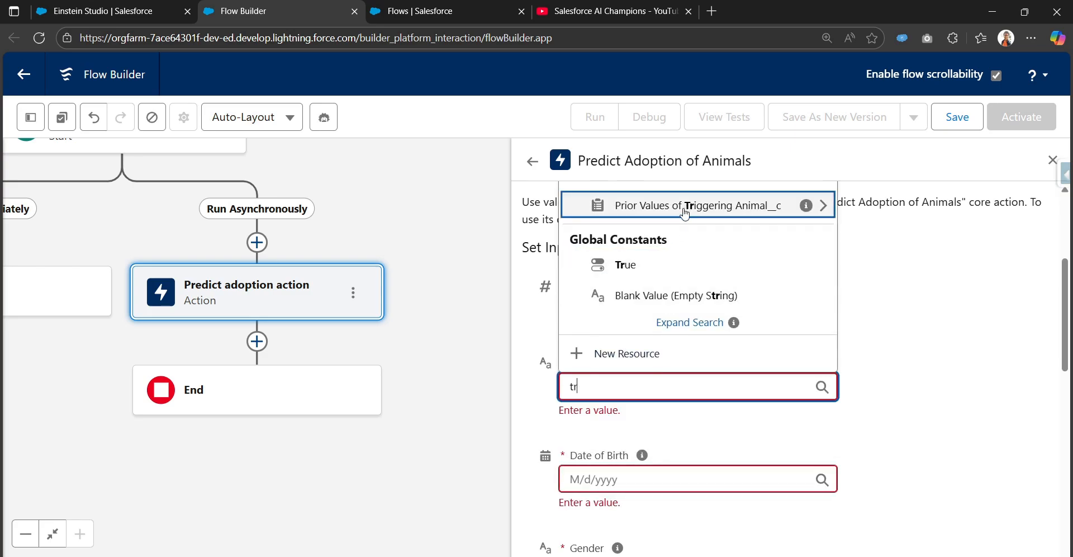
{"action": "scroll", "coordinate": [678, 294], "scroll_direction": "up", "scroll_amount": 3}
{"action": "left_click", "coordinate": [678, 310]}
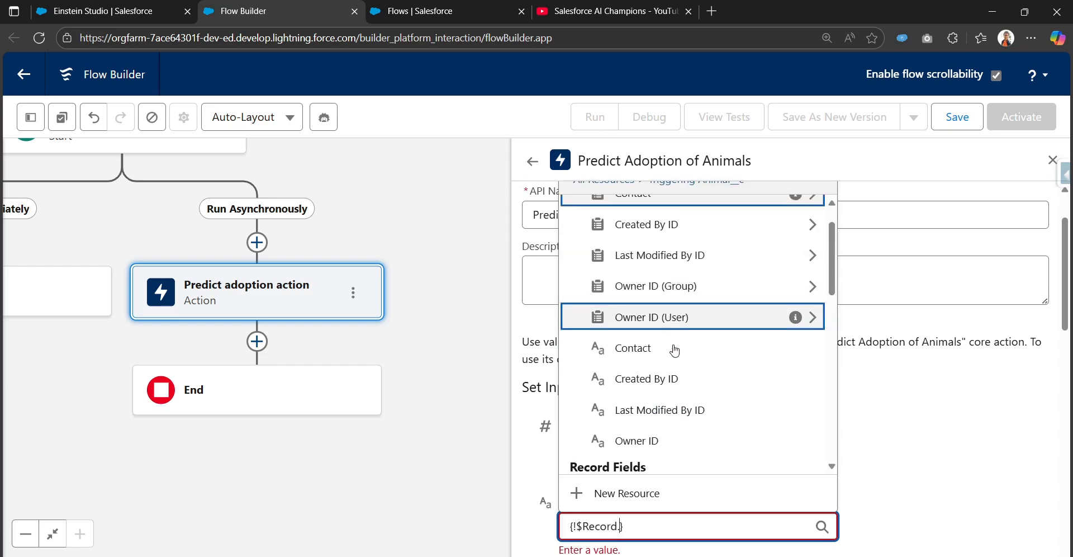
{"action": "scroll", "coordinate": [677, 346], "scroll_direction": "down", "scroll_amount": 2}
{"action": "type", "text": "col"}
{"action": "left_click", "coordinate": [672, 455]}
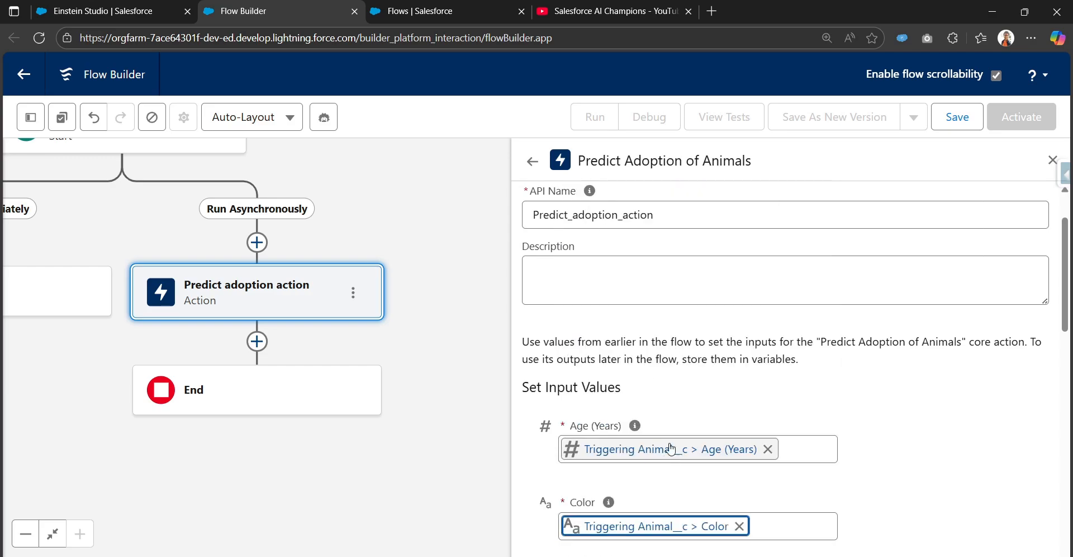
Set the Date of Birth input to the triggering Animal__c record's Date of Birth field.
{"action": "scroll", "coordinate": [679, 439], "scroll_direction": "down", "scroll_amount": 3}
{"action": "scroll", "coordinate": [682, 432], "scroll_direction": "down", "scroll_amount": 1}
{"action": "left_click", "coordinate": [675, 396]}
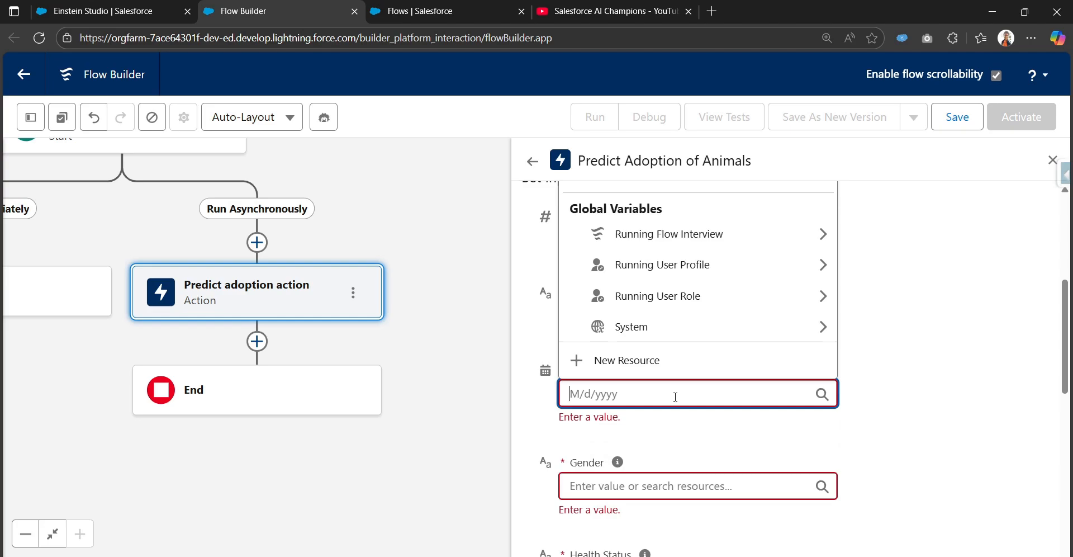
{"action": "type", "text": "tri"}
{"action": "left_click", "coordinate": [679, 272]}
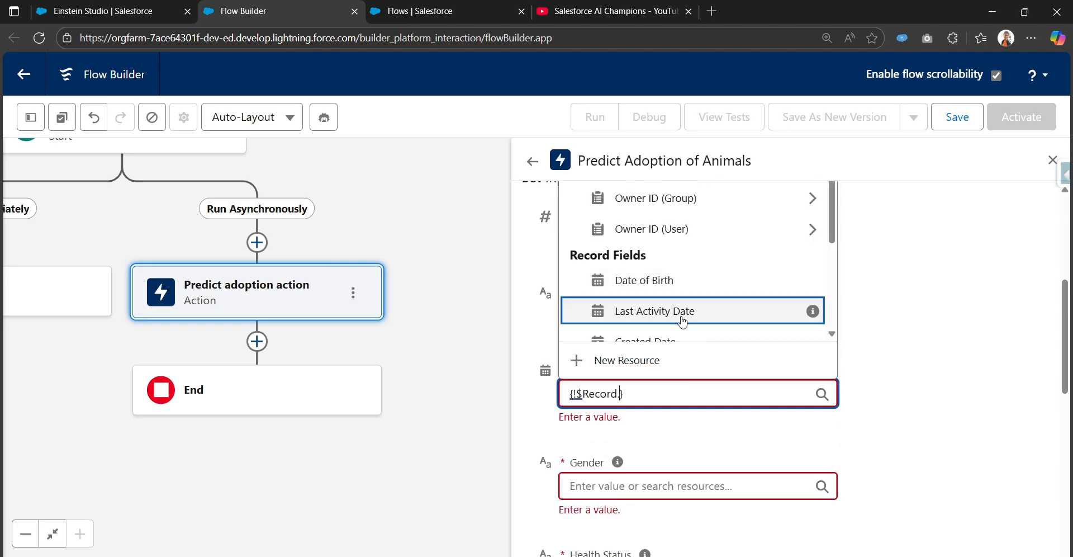
{"action": "type", "text": "date"}
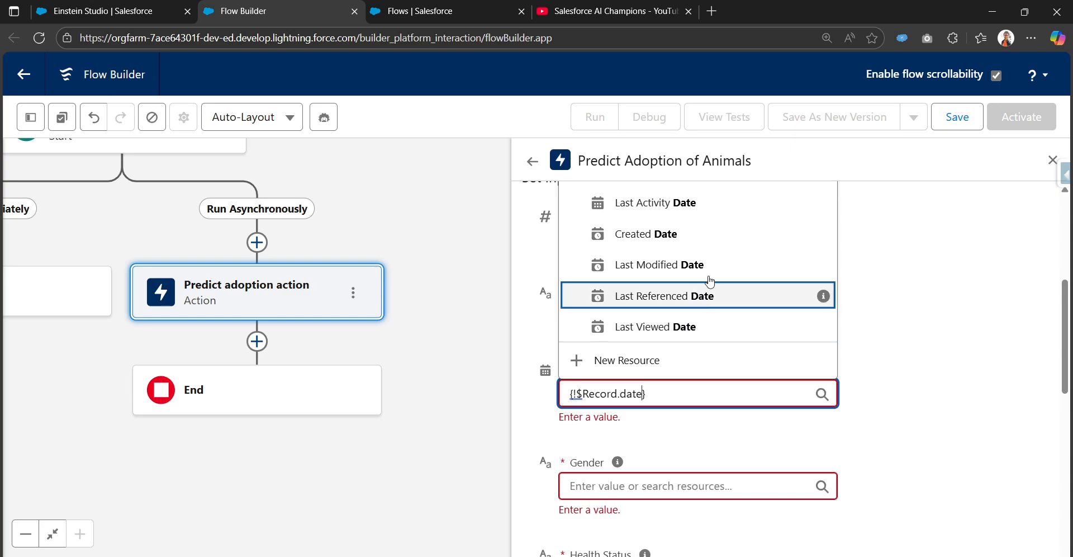
{"action": "scroll", "coordinate": [710, 281], "scroll_direction": "up", "scroll_amount": 1}
{"action": "left_click", "coordinate": [714, 240]}
Set the Gender input to the triggering Animal__c record's Gender field.
{"action": "left_click", "coordinate": [669, 327]}
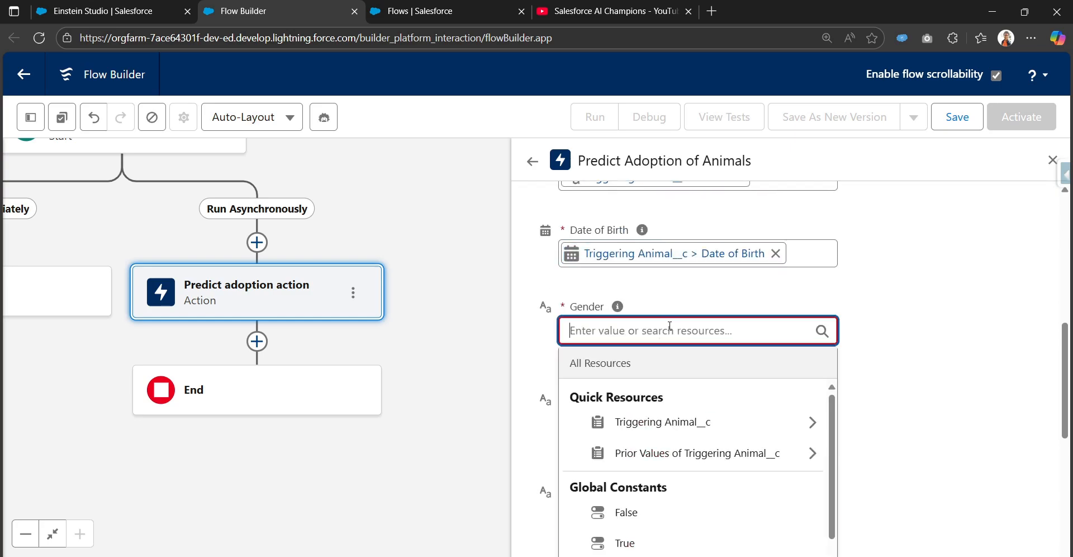
{"action": "type", "text": "tri"}
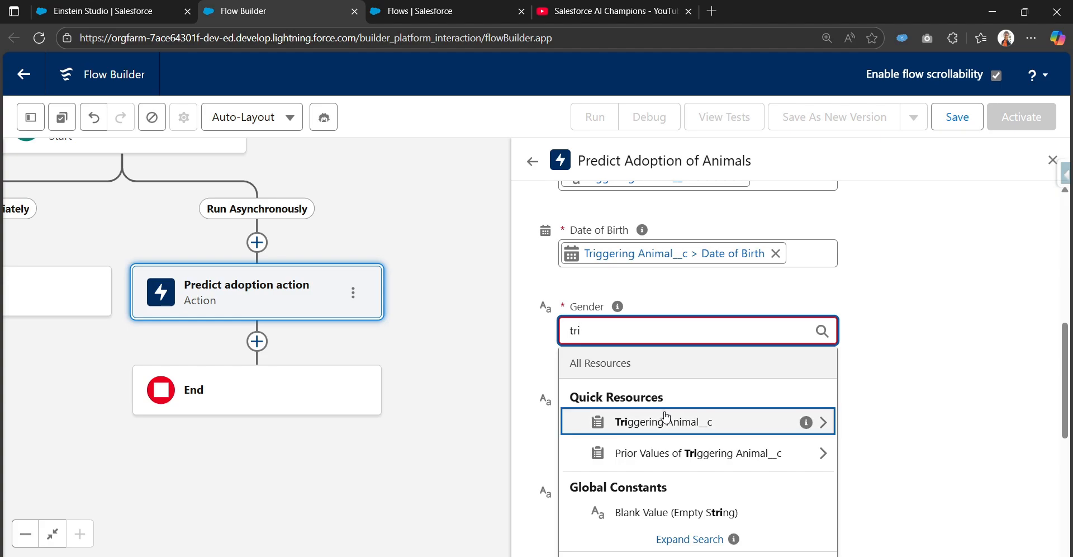
{"action": "left_click", "coordinate": [666, 420]}
{"action": "type", "text": "gen"}
{"action": "left_click", "coordinate": [665, 417]}
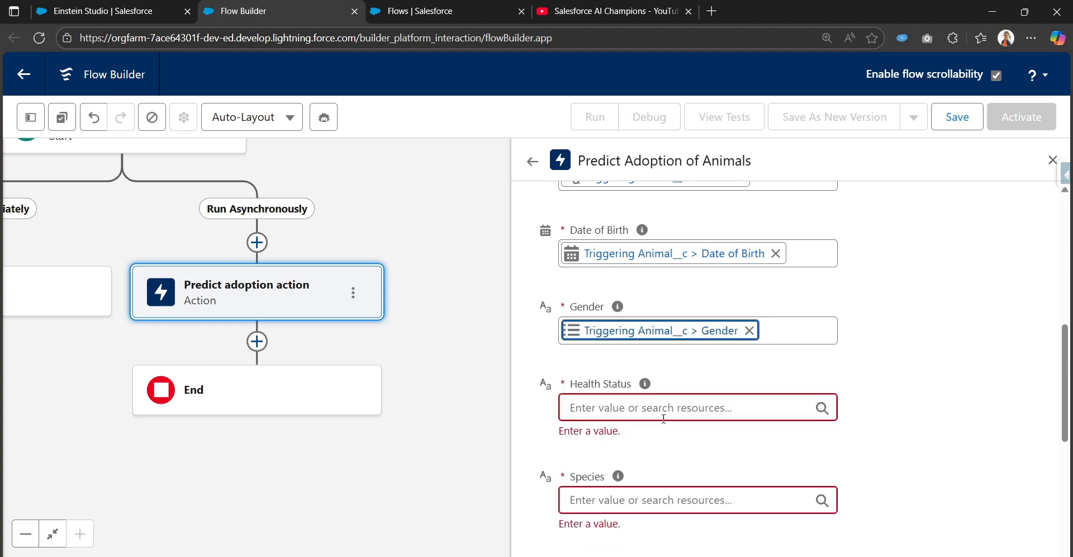
Set the Health Status input to the triggering Animal__c record's Health Status field.
{"action": "scroll", "coordinate": [662, 374], "scroll_direction": "down", "scroll_amount": 1}
{"action": "left_click", "coordinate": [665, 339]}
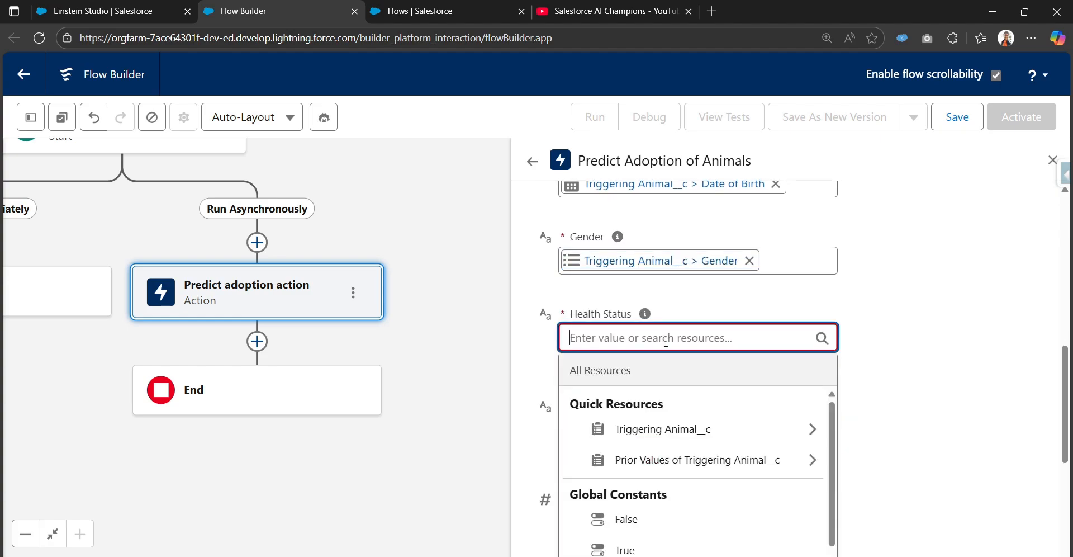
{"action": "type", "text": "tri"}
{"action": "left_click", "coordinate": [660, 430]}
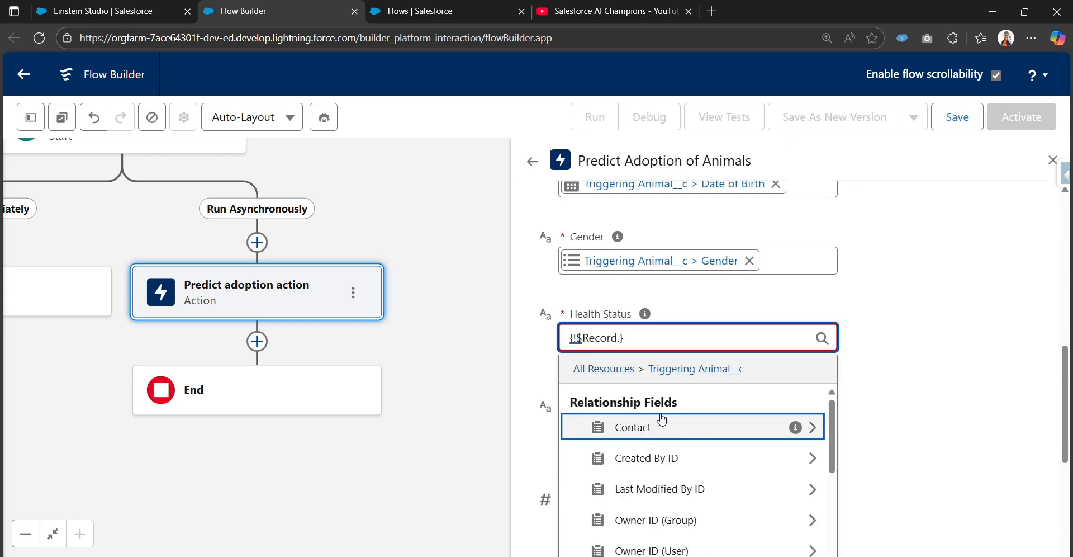
{"action": "type", "text": "hea"}
{"action": "left_click", "coordinate": [662, 424]}
Set the Species input to the triggering Animal__c record's Species field.
{"action": "scroll", "coordinate": [659, 290], "scroll_direction": "down", "scroll_amount": 2}
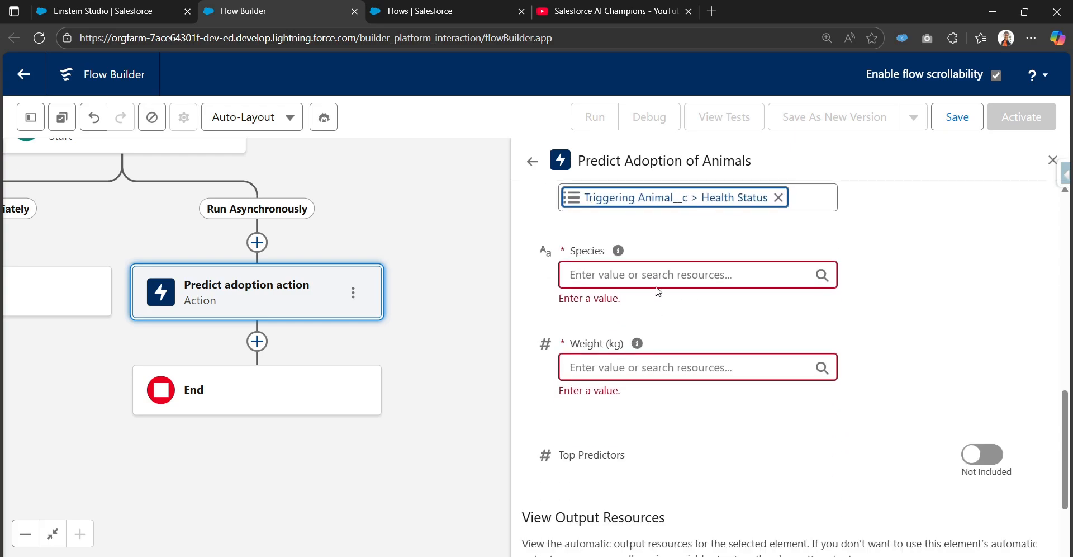
{"action": "left_click", "coordinate": [661, 274]}
{"action": "type", "text": "tri"}
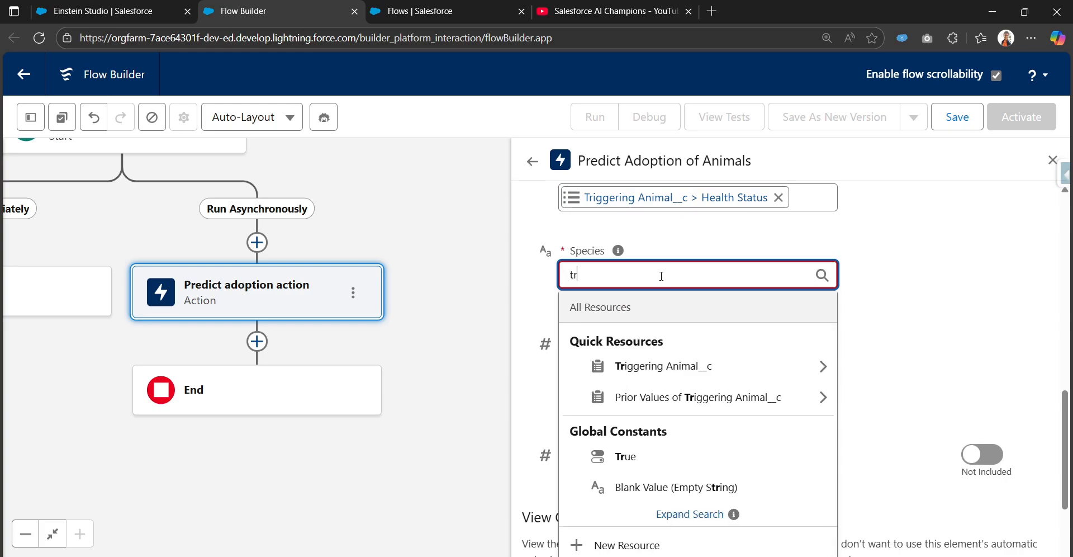
{"action": "left_click", "coordinate": [659, 366]}
{"action": "type", "text": "spe}"}
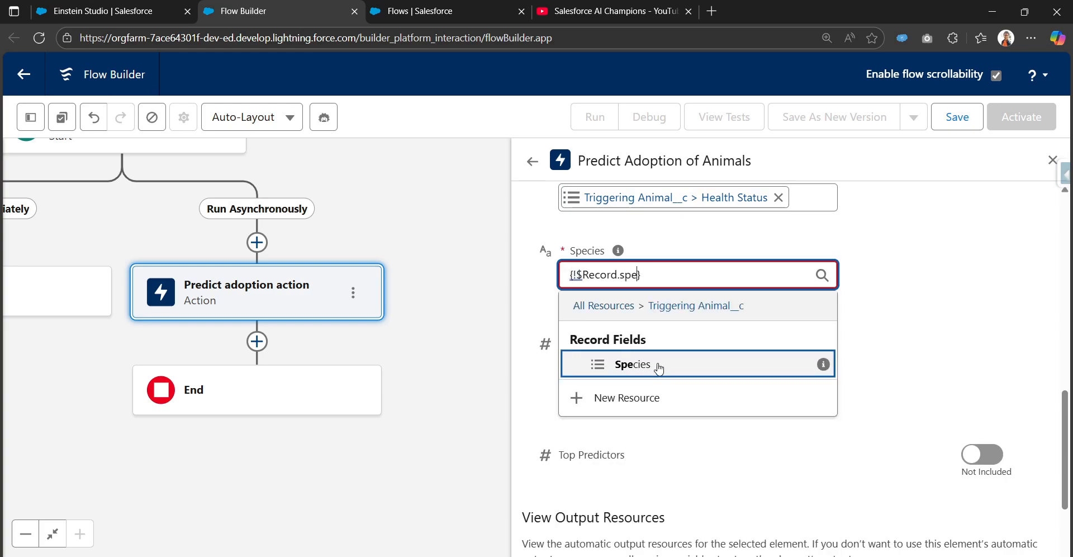
{"action": "left_click", "coordinate": [660, 369]}
Set the Weight (kg) input to the triggering Animal__c record's Weight (kg) field and check the completed input mappings.
{"action": "left_click", "coordinate": [663, 353]}
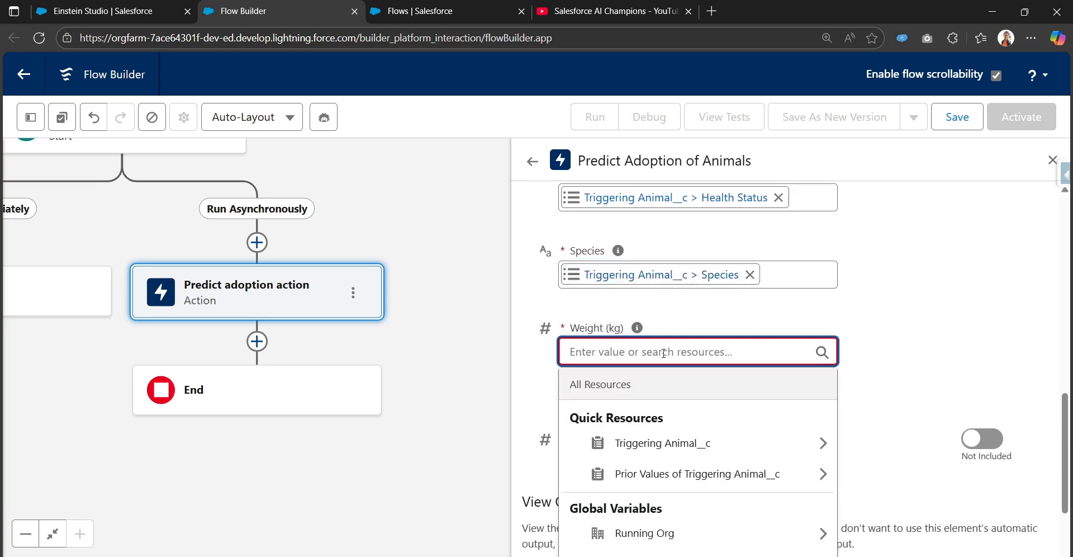
{"action": "type", "text": "tr"}
{"action": "left_click", "coordinate": [660, 442]}
{"action": "type", "text": "w"}
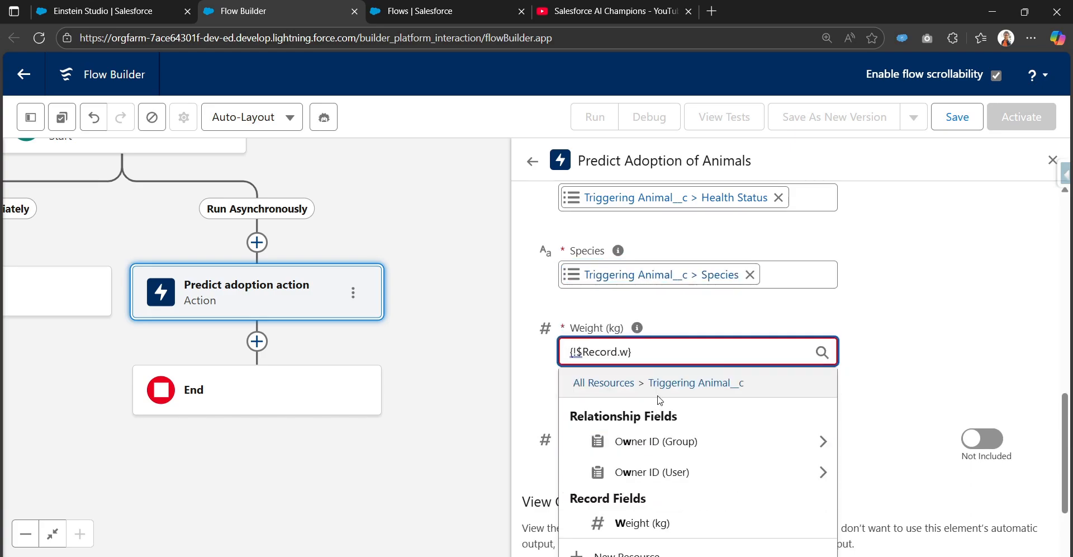
{"action": "type", "text": "r"}
{"action": "key", "text": "BackSpace"}
{"action": "type", "text": "e"}
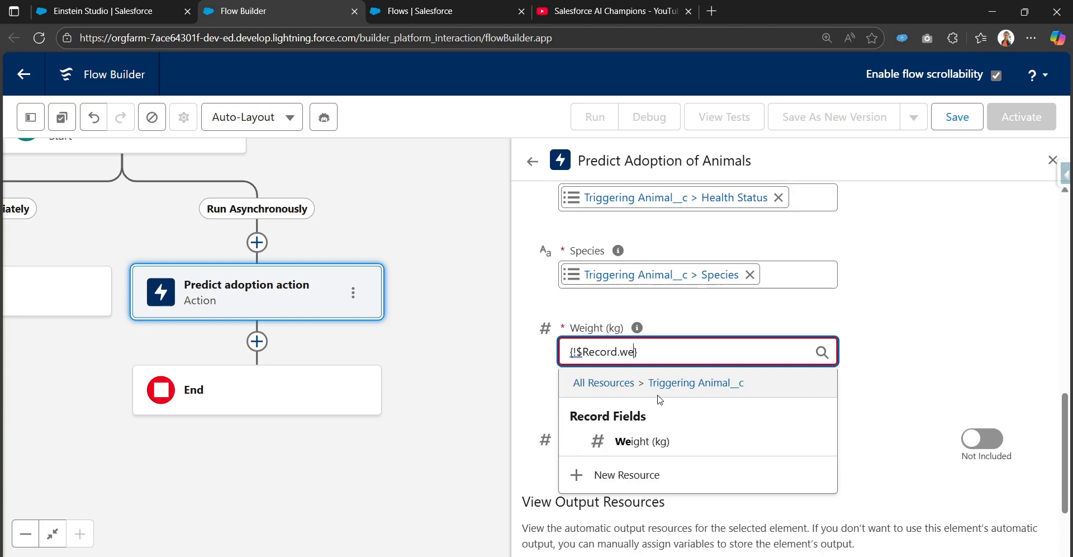
{"action": "left_click", "coordinate": [660, 439]}
{"action": "scroll", "coordinate": [889, 381], "scroll_direction": "up", "scroll_amount": 8}
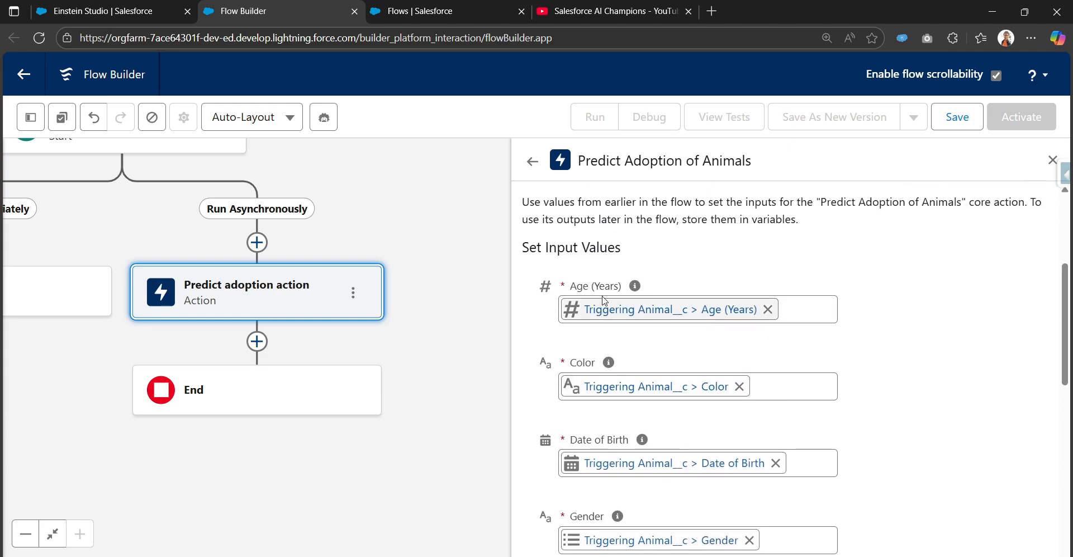
{"action": "scroll", "coordinate": [708, 305], "scroll_direction": "down", "scroll_amount": 4}
{"action": "scroll", "coordinate": [709, 305], "scroll_direction": "down", "scroll_amount": 5}
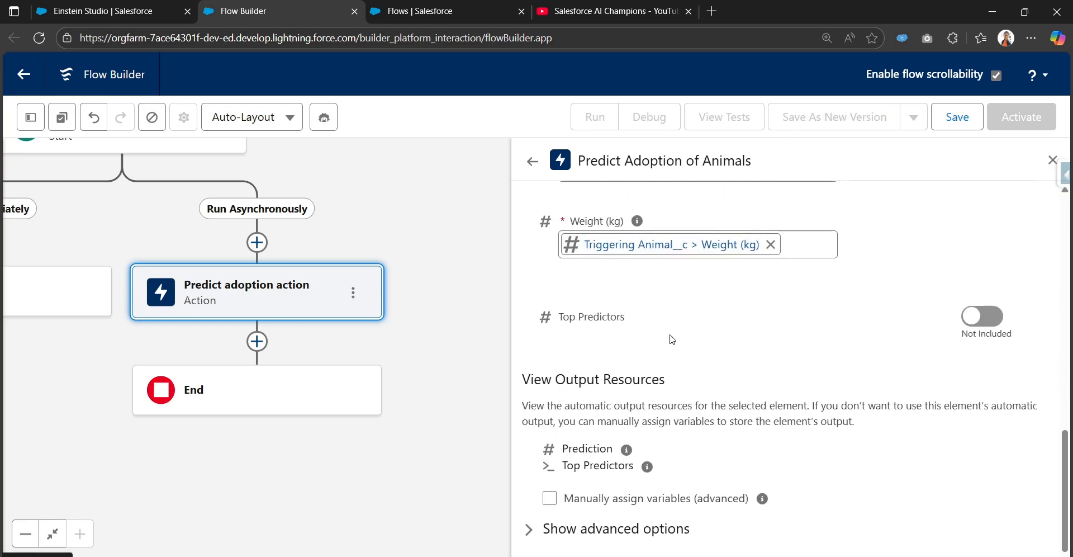
Include the Top Predictors input with a value of 3 and review the action's Prediction and Top Predictors output resources.
{"action": "left_click_drag", "start_coordinate": [569, 325], "coordinate": [617, 325]}
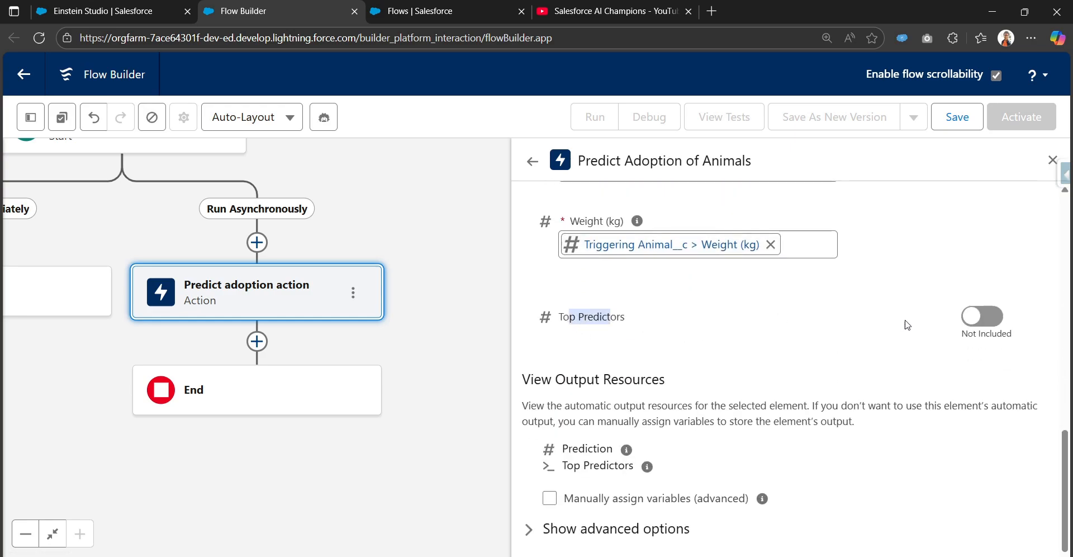
{"action": "left_click", "coordinate": [975, 328]}
{"action": "mouse_move", "coordinate": [640, 304]}
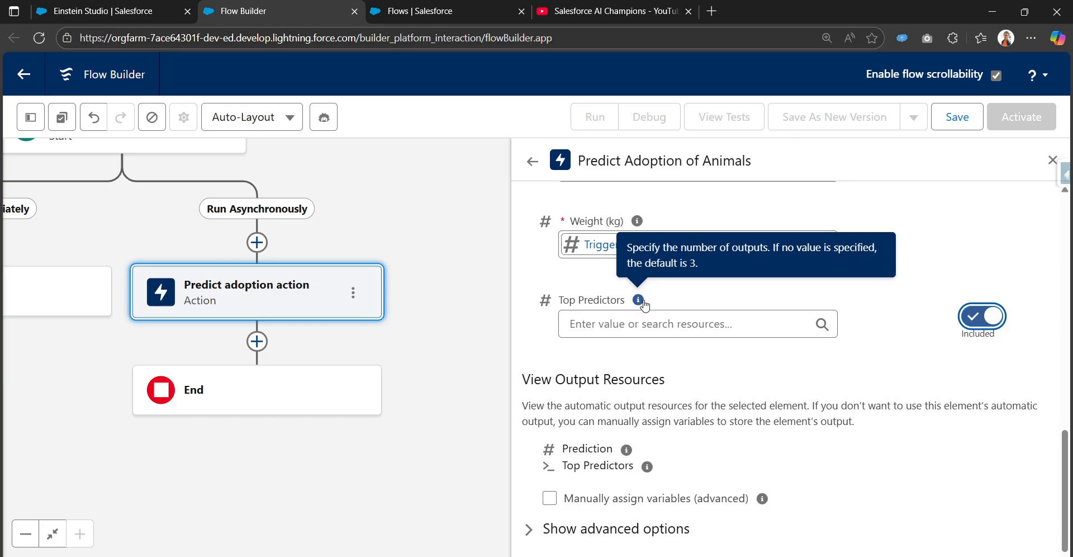
{"action": "left_click", "coordinate": [630, 328]}
{"action": "type", "text": "3"}
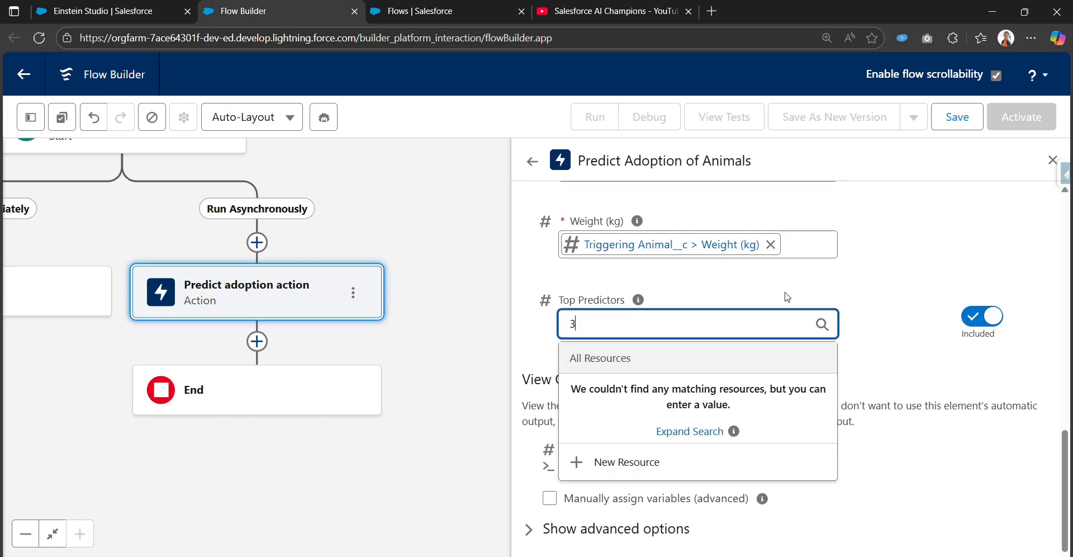
{"action": "left_click", "coordinate": [790, 295]}
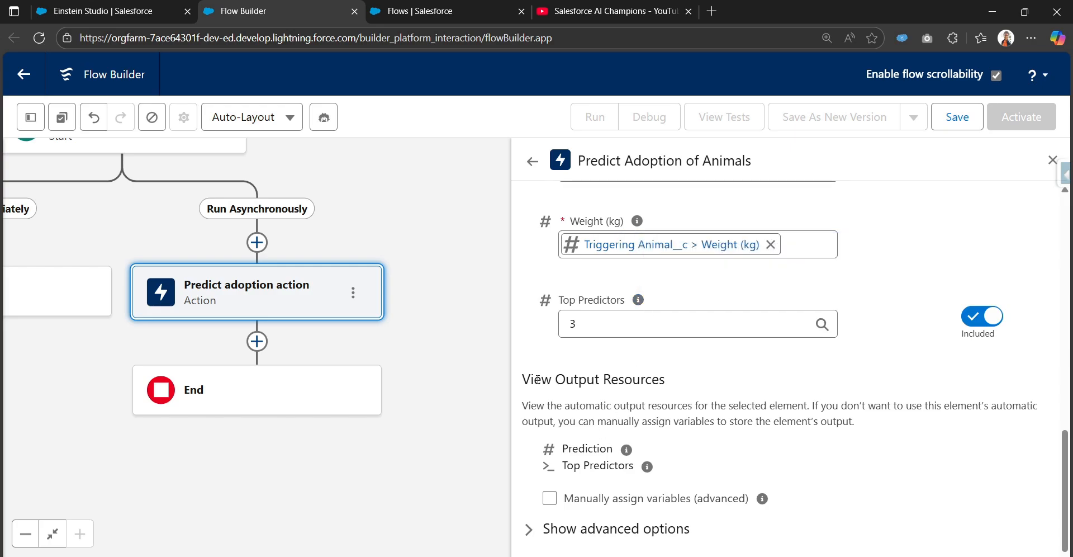
{"action": "left_click_drag", "start_coordinate": [522, 380], "coordinate": [673, 405]}
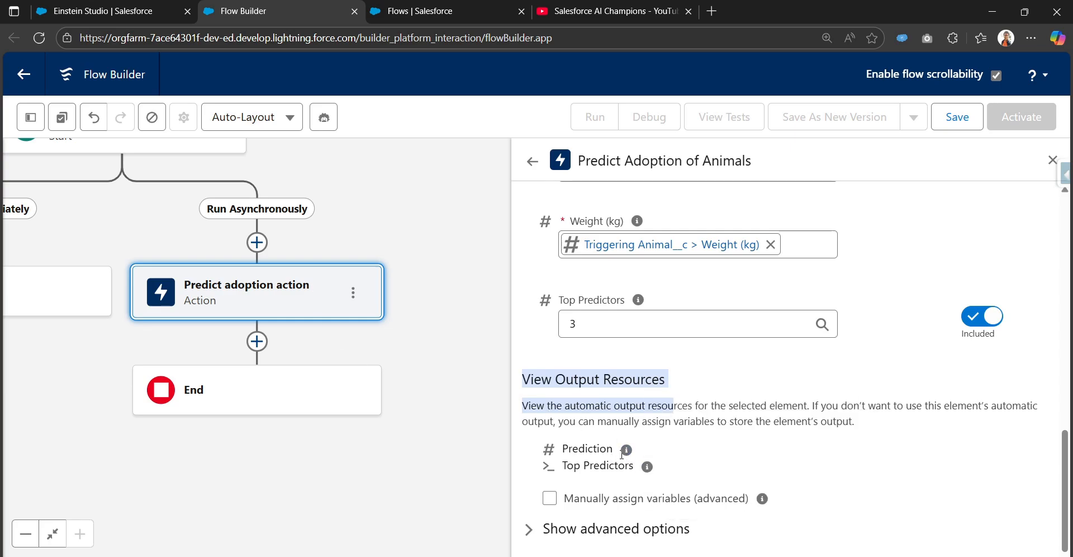
{"action": "mouse_move", "coordinate": [627, 450]}
{"action": "mouse_move", "coordinate": [650, 471]}
{"action": "left_click_drag", "start_coordinate": [562, 452], "coordinate": [611, 454]}
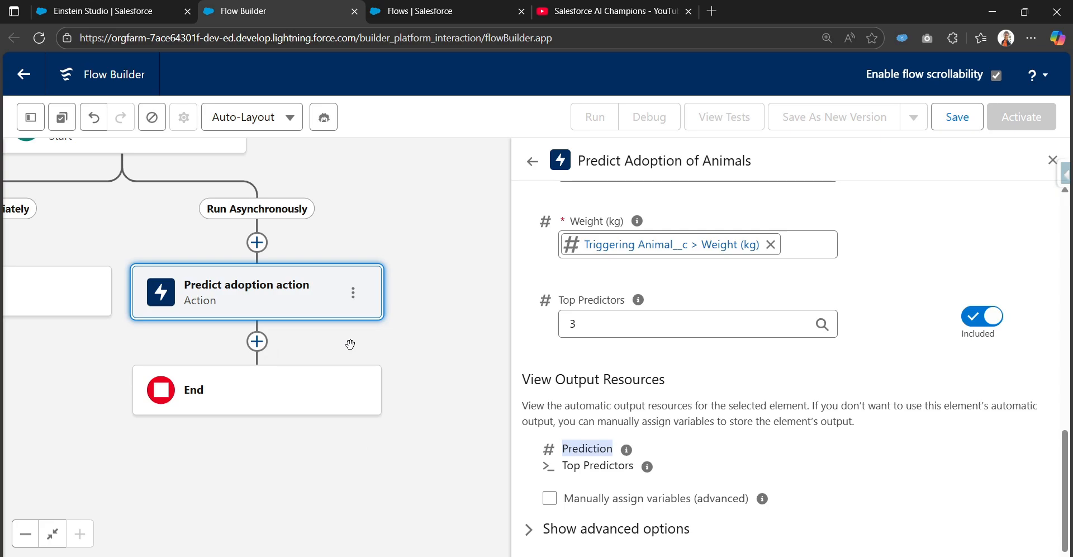
Search for an update element to add after Predict adoption action on the Run Asynchronously path.
{"action": "left_click_drag", "start_coordinate": [350, 344], "coordinate": [459, 335]}
{"action": "left_click", "coordinate": [366, 334]}
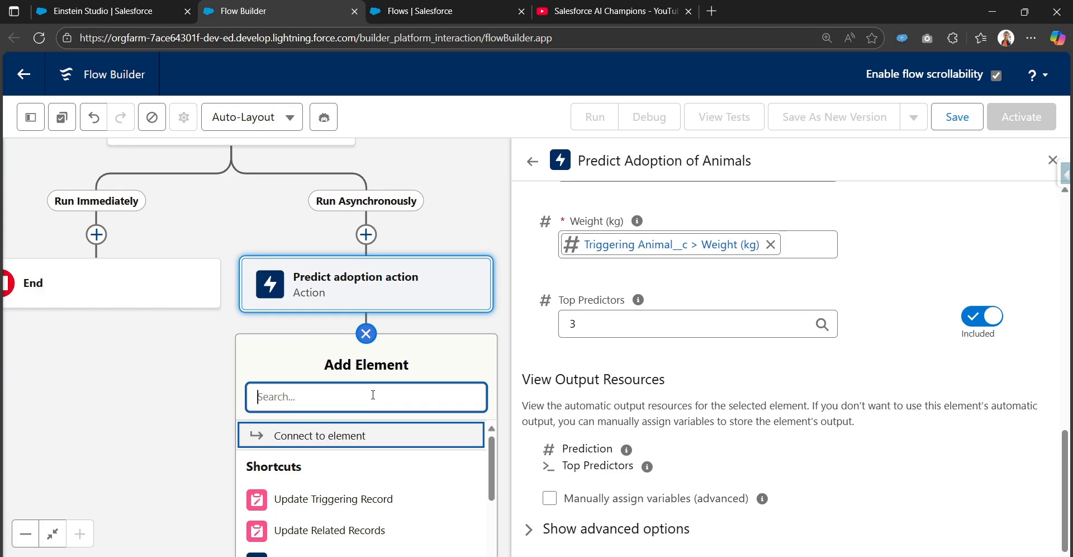
{"action": "type", "text": "upda"}
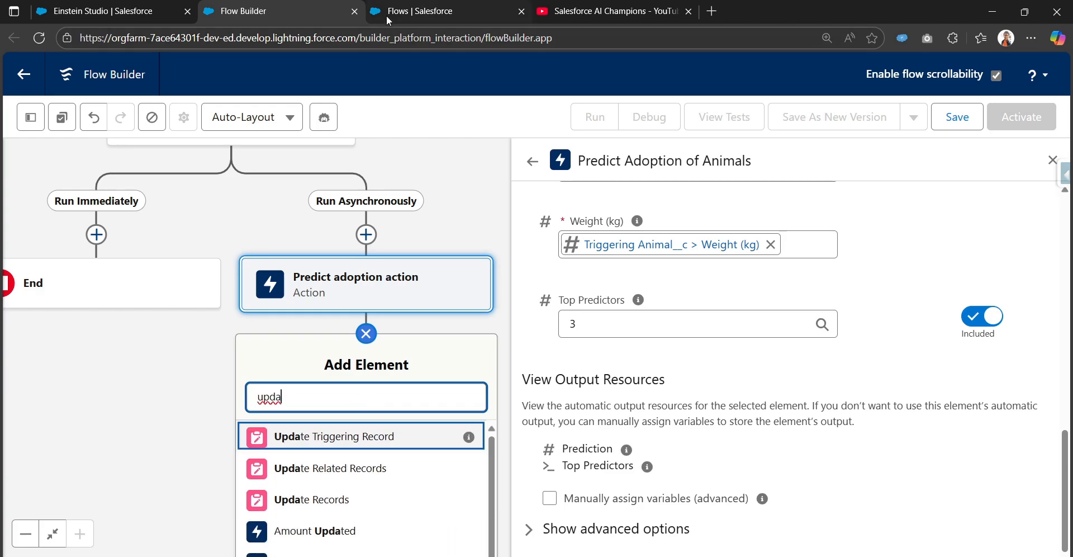
Open the Animal object's fields in Salesforce Setup's Object Manager and check the Adoption Rate field's data type.
{"action": "left_click", "coordinate": [63, 9]}
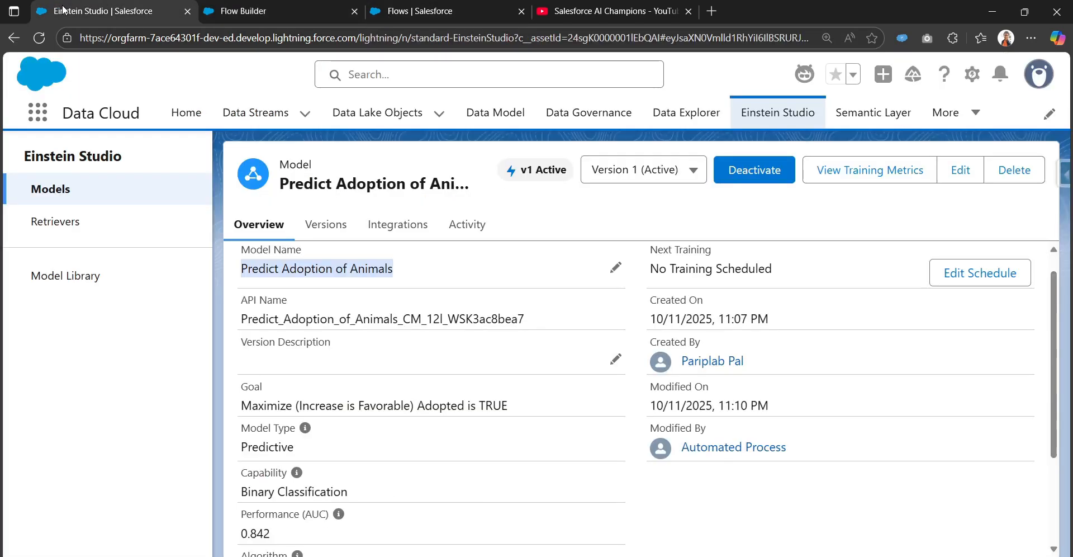
{"action": "left_click", "coordinate": [972, 73]}
{"action": "left_click", "coordinate": [858, 144]}
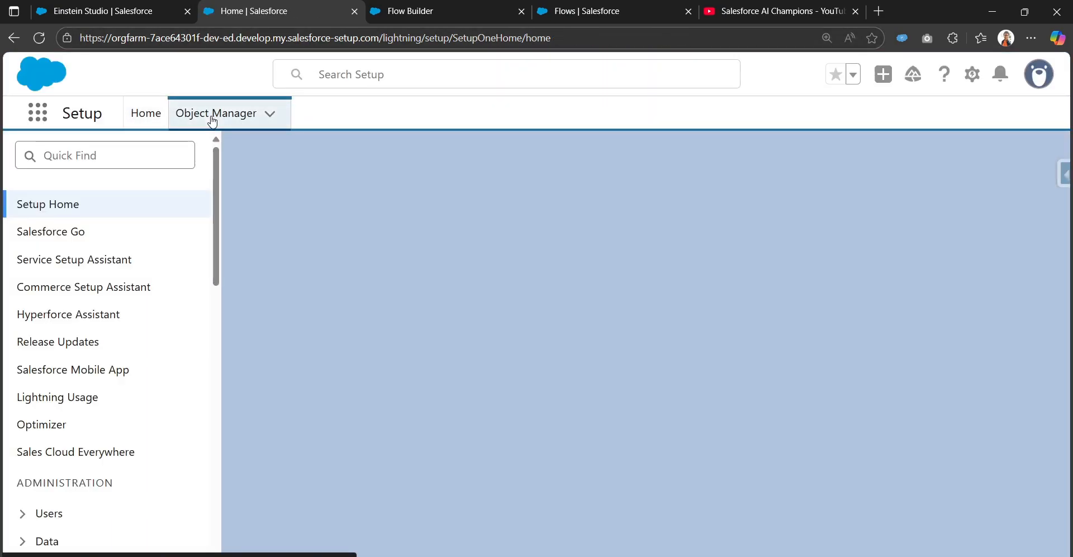
{"action": "left_click", "coordinate": [212, 117]}
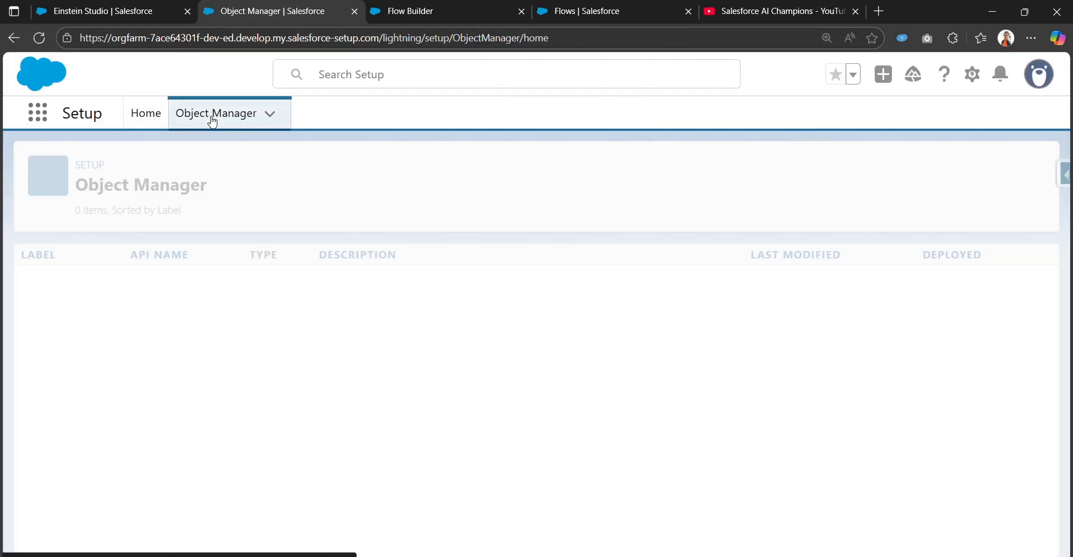
{"action": "left_click", "coordinate": [767, 166]}
{"action": "type", "text": "anima"}
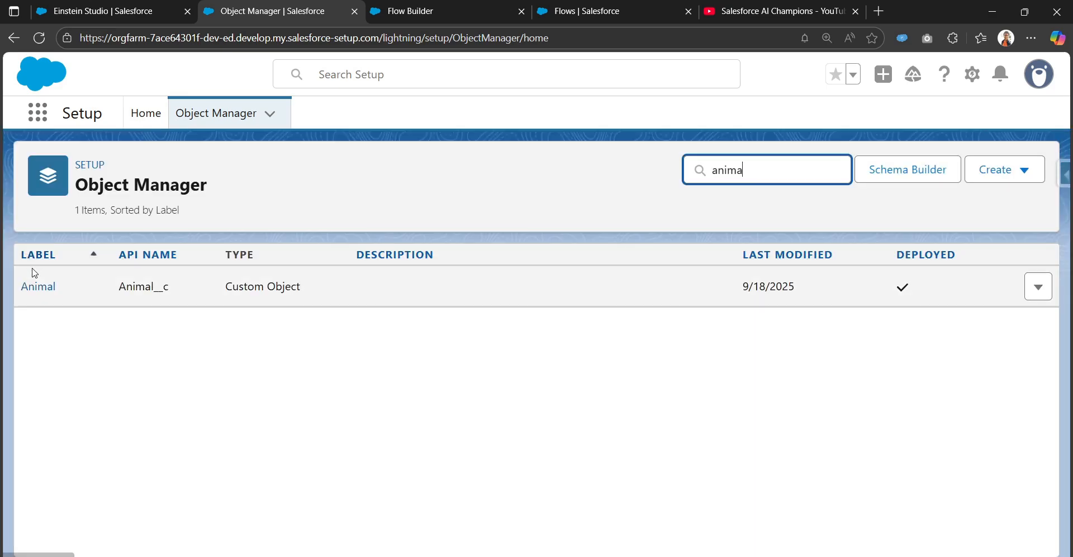
{"action": "left_click", "coordinate": [38, 285]}
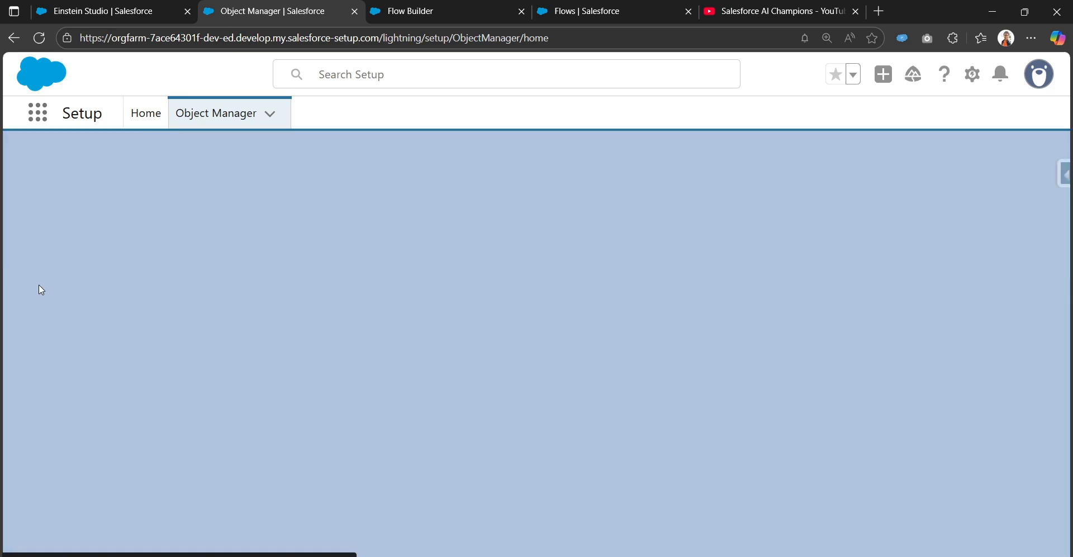
{"action": "left_click", "coordinate": [99, 287]}
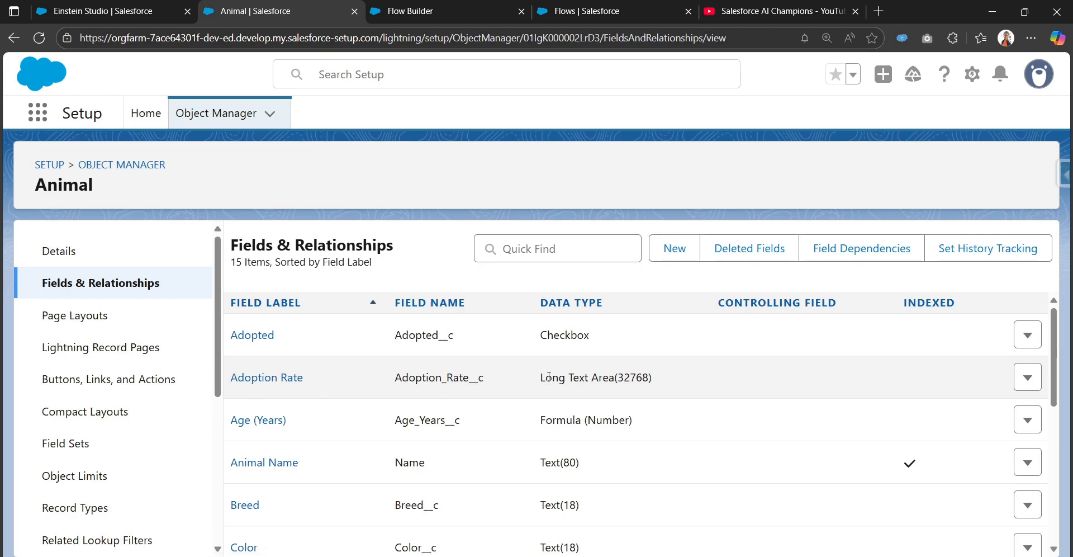
{"action": "left_click_drag", "start_coordinate": [540, 377], "coordinate": [624, 375]}
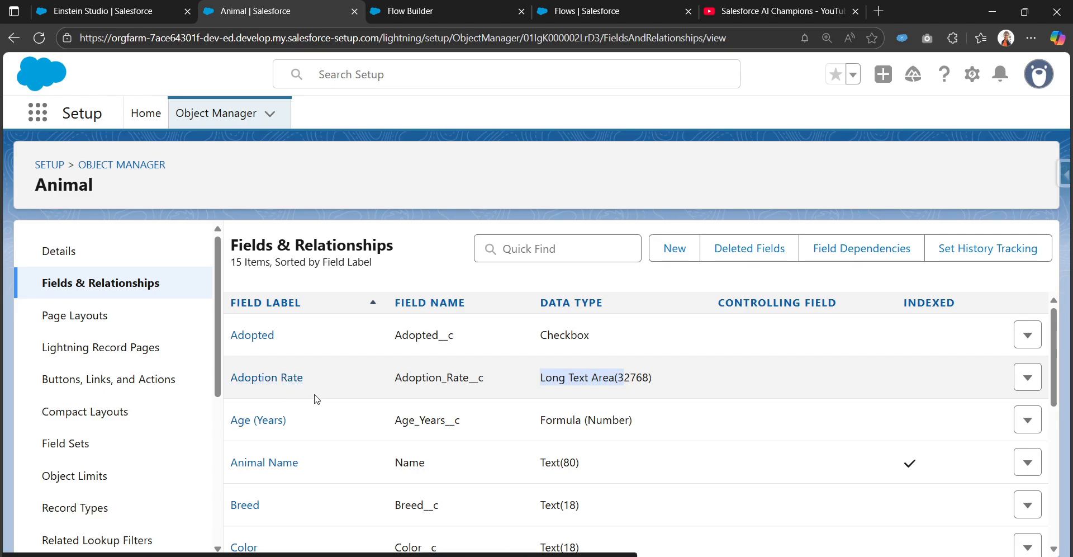
Return to Flow Builder and add an Update Triggering Record element labelled "update the animal record".
{"action": "left_click", "coordinate": [469, 8]}
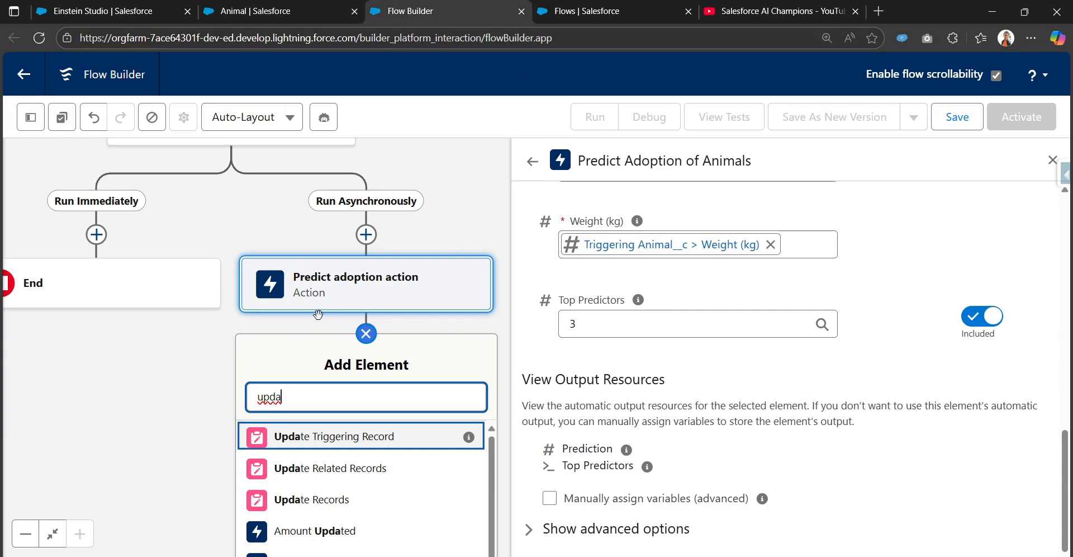
{"action": "left_click", "coordinate": [332, 441]}
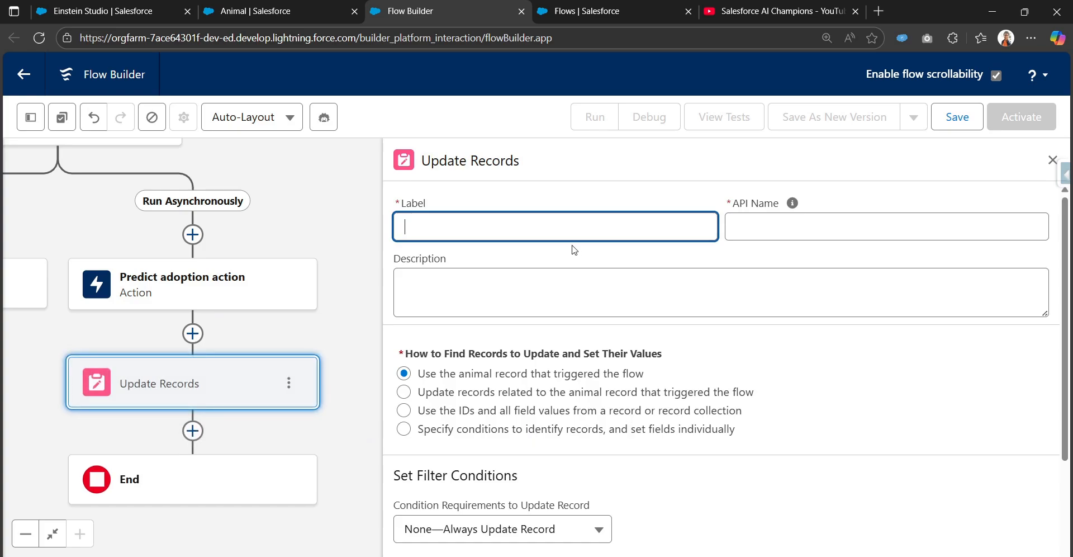
{"action": "type", "text": "update the animal record"}
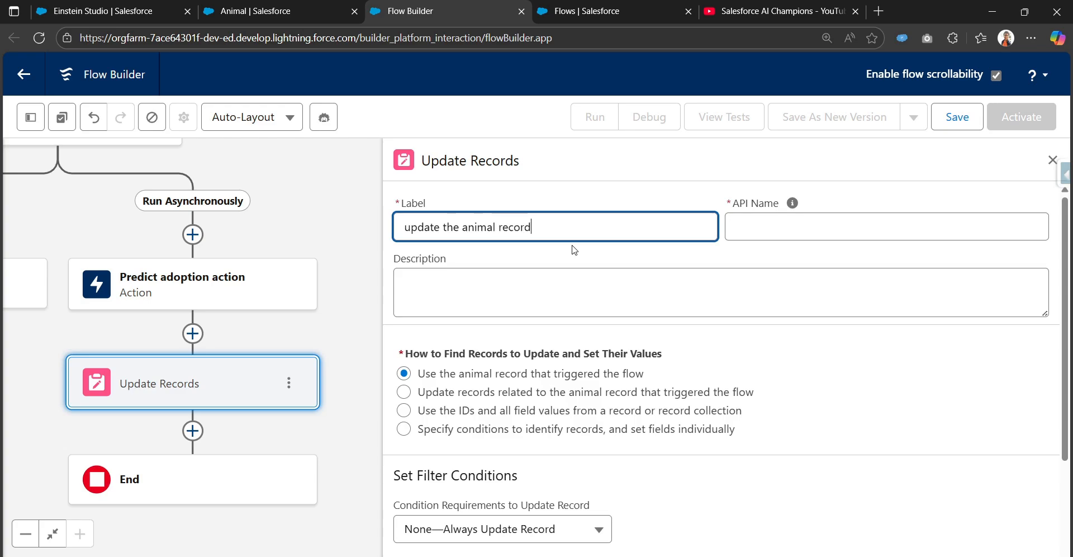
{"action": "key", "text": "Tab"}
Set the Animal record's Adoption Rate field to the Prediction output from Predict adoption action.
{"action": "scroll", "coordinate": [511, 365], "scroll_direction": "down", "scroll_amount": 3}
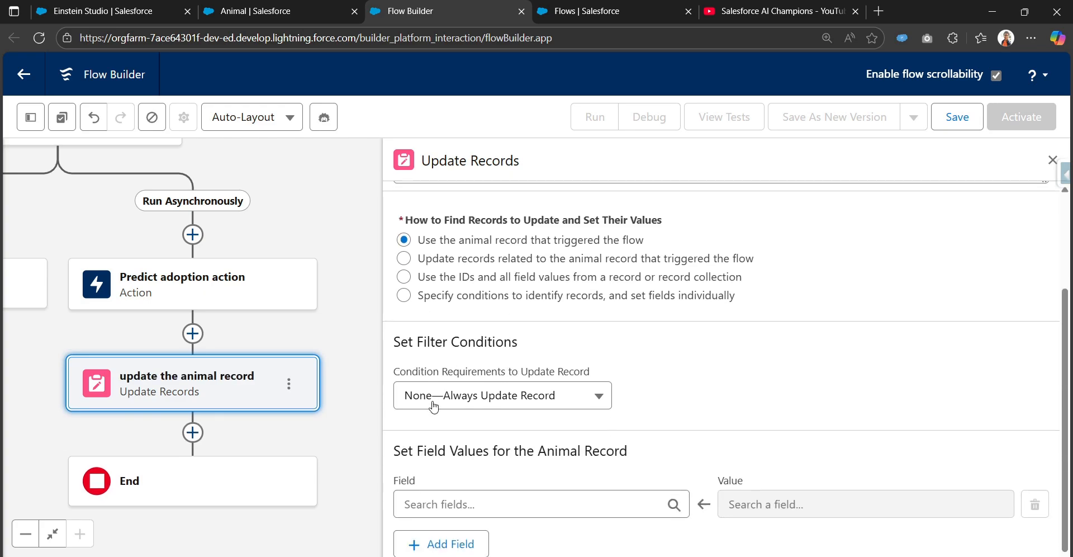
{"action": "left_click", "coordinate": [469, 400]}
{"action": "left_click", "coordinate": [748, 369]}
{"action": "left_click", "coordinate": [495, 506]}
{"action": "type", "text": "ad"}
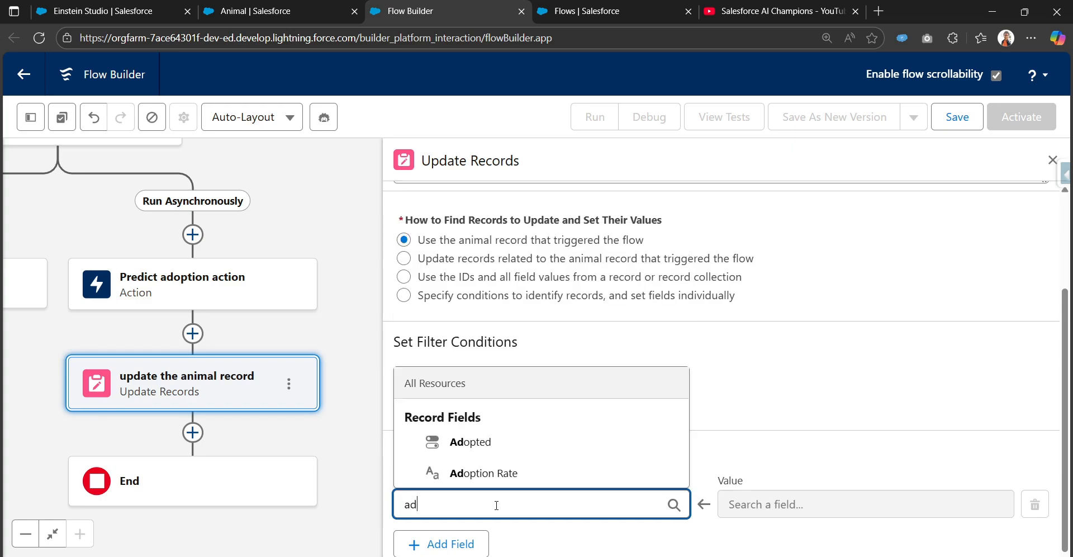
{"action": "left_click", "coordinate": [486, 473]}
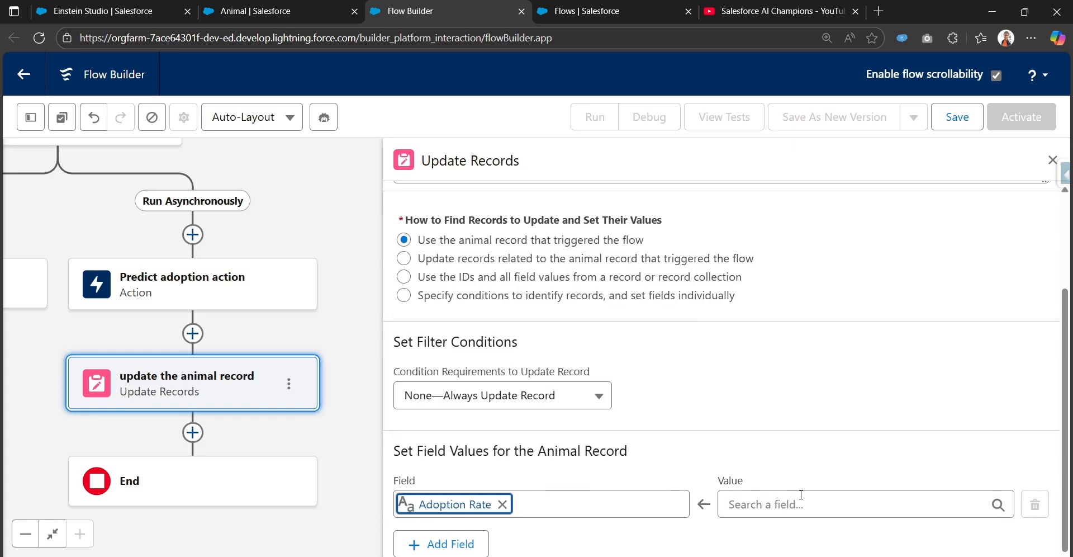
{"action": "left_click", "coordinate": [805, 503]}
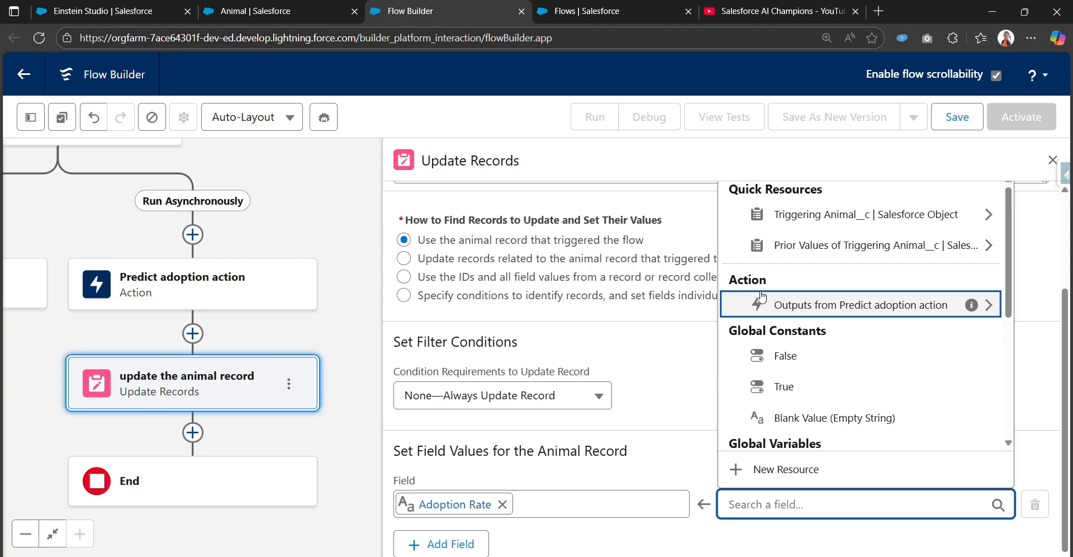
{"action": "left_click", "coordinate": [912, 309]}
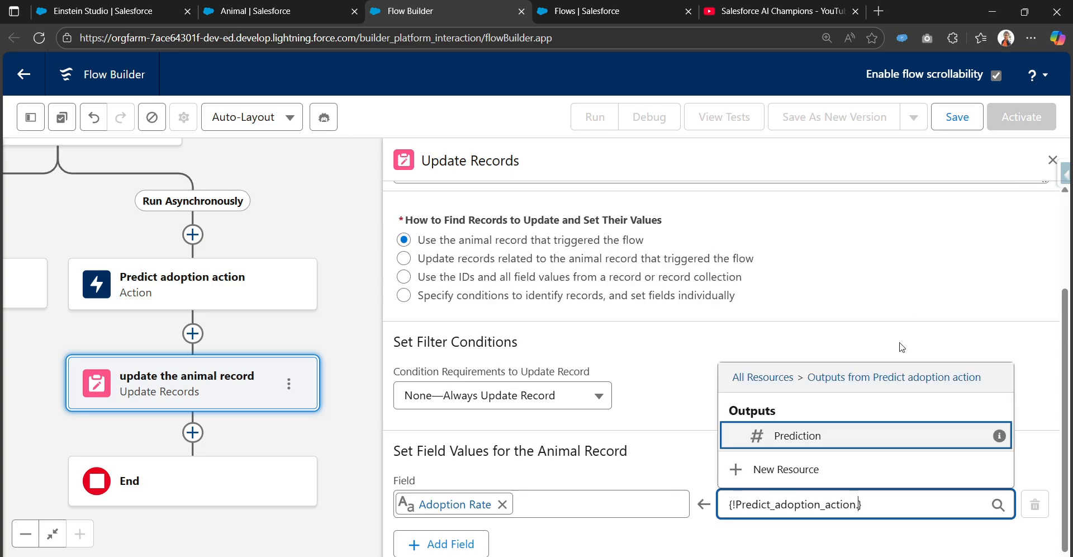
{"action": "left_click", "coordinate": [844, 443]}
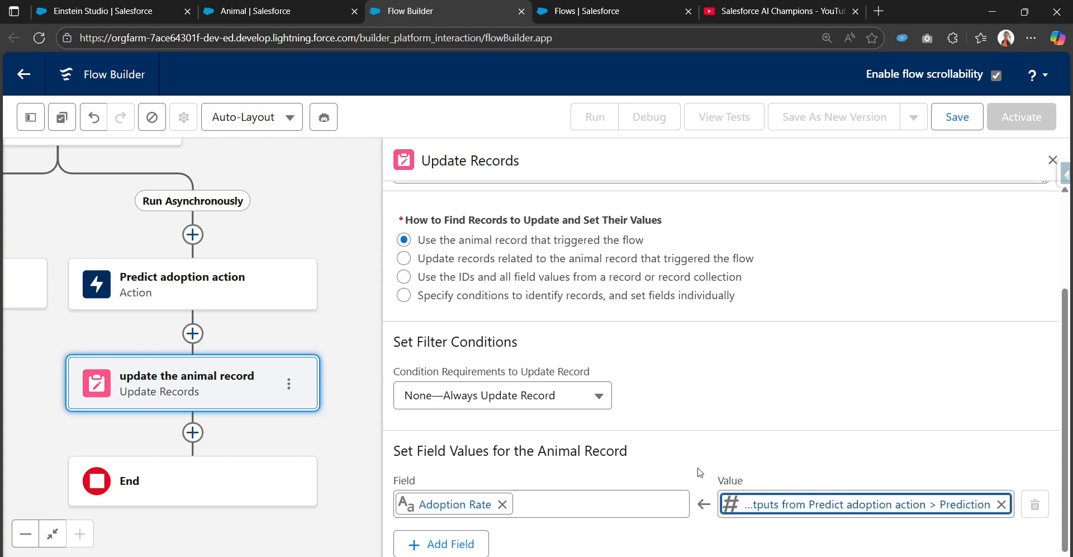
Save the flow with the label "Use Prediction Model as an Action in the Record Trigger Flow".
{"action": "left_click", "coordinate": [957, 117]}
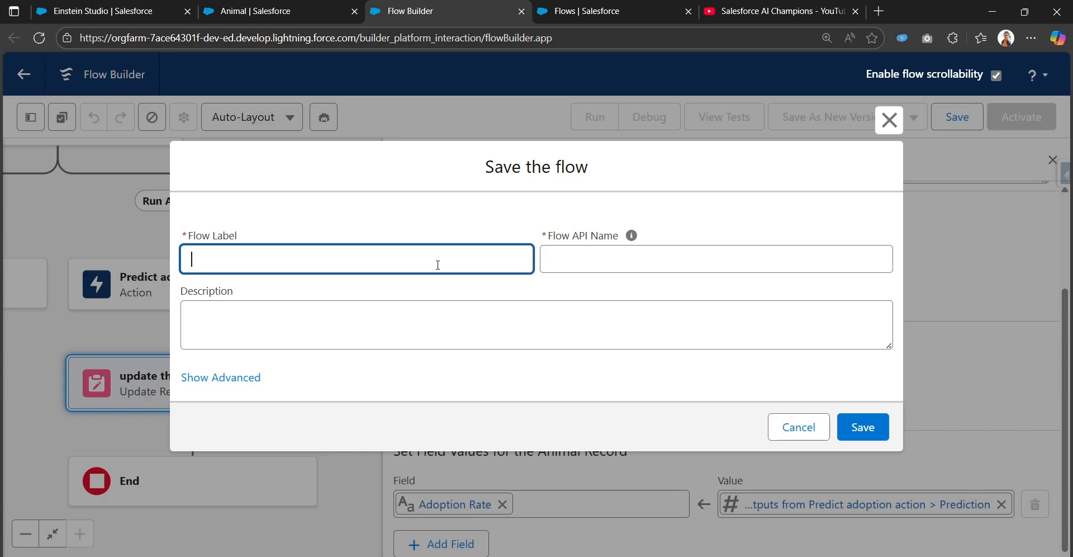
{"action": "type", "text": "Use Prediction Model"}
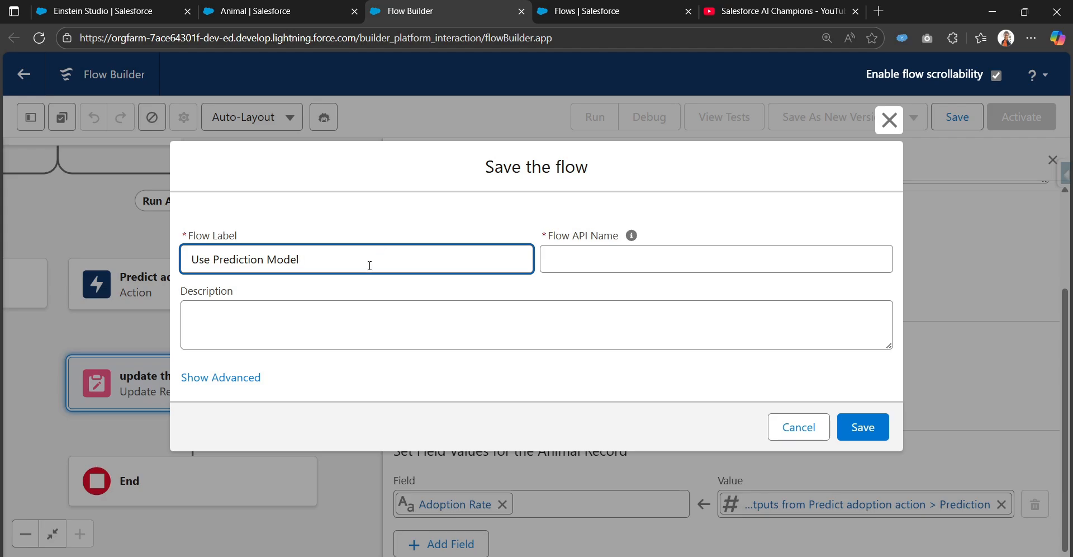
{"action": "type", "text": "as an Action in the Record Tri"}
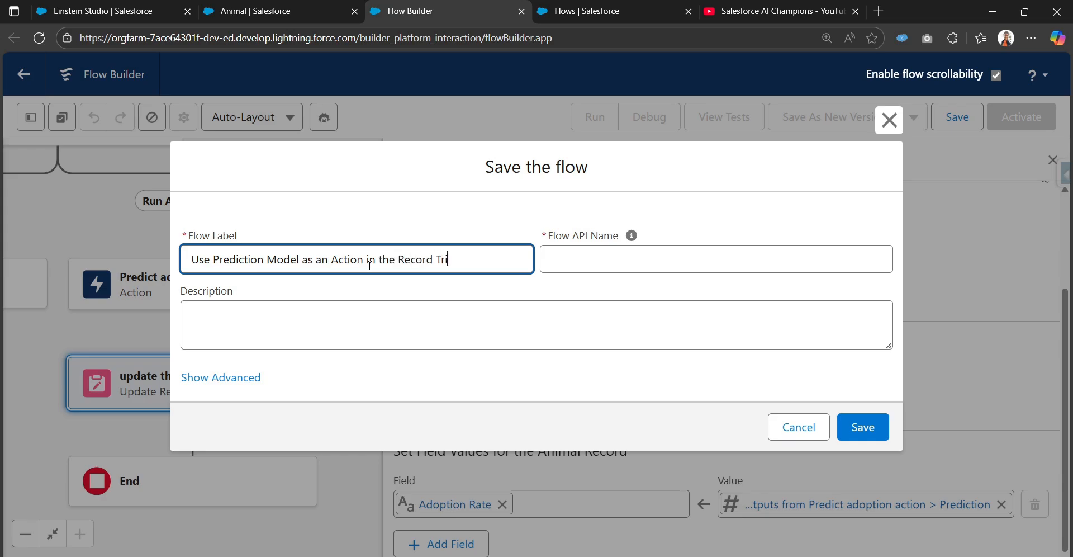
{"action": "type", "text": "gger Flow"}
{"action": "key", "text": "Tab"}
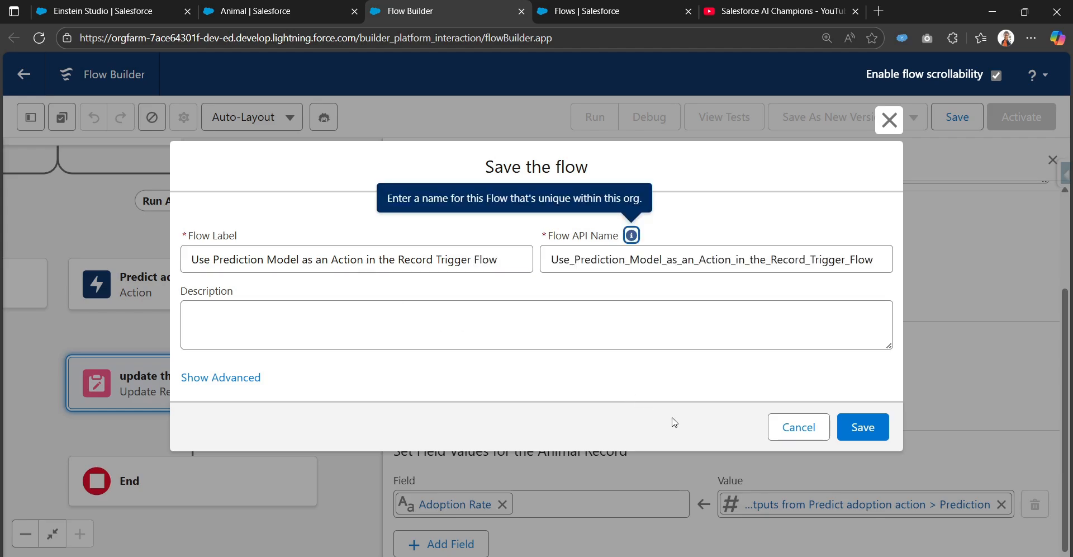
{"action": "left_click", "coordinate": [860, 427]}
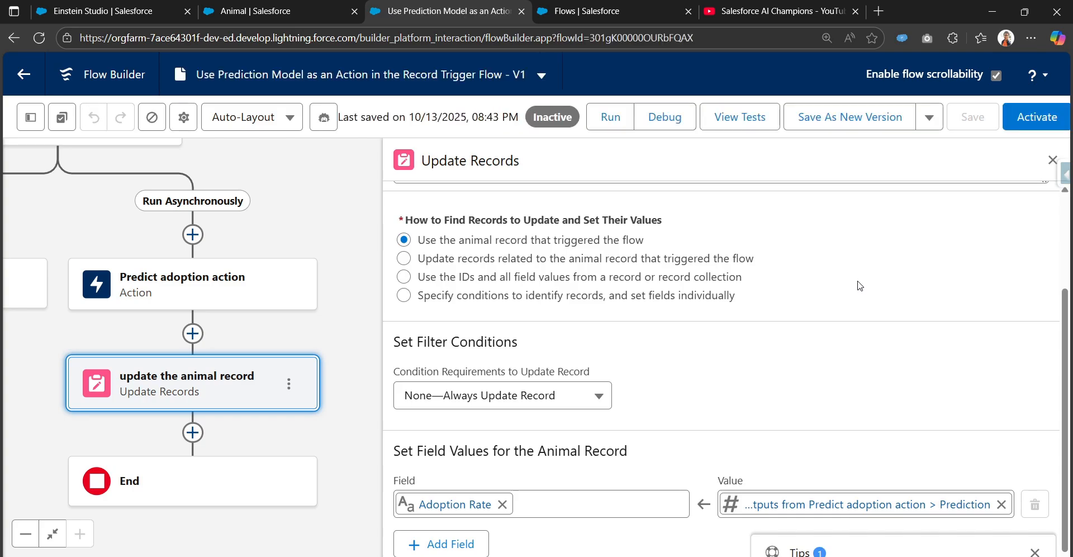
Set up a debug run on the Run Asynchronously path with the Animal__c record Jacky as the triggering record.
{"action": "left_click", "coordinate": [680, 116]}
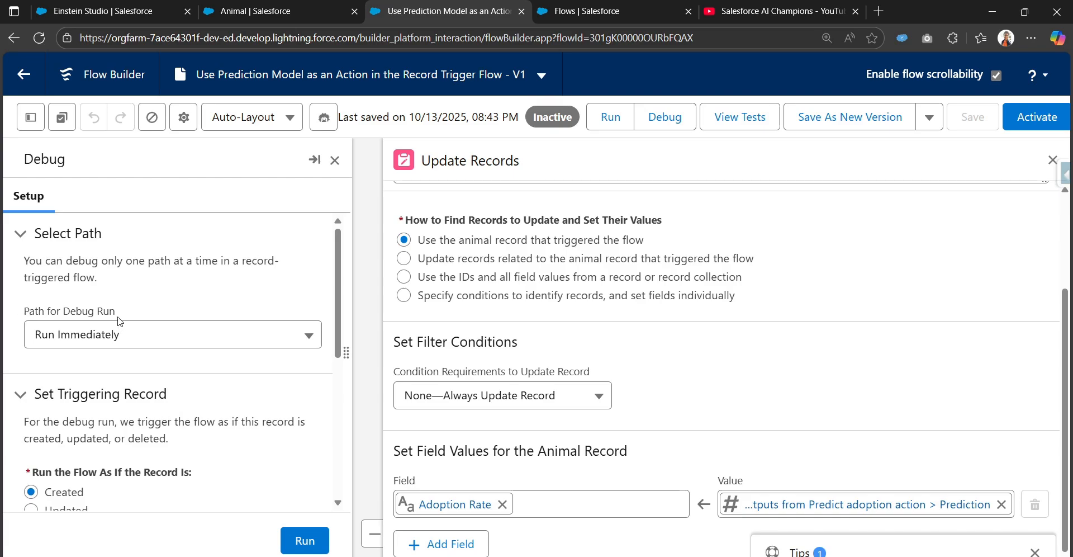
{"action": "left_click", "coordinate": [122, 340]}
{"action": "left_click", "coordinate": [120, 399]}
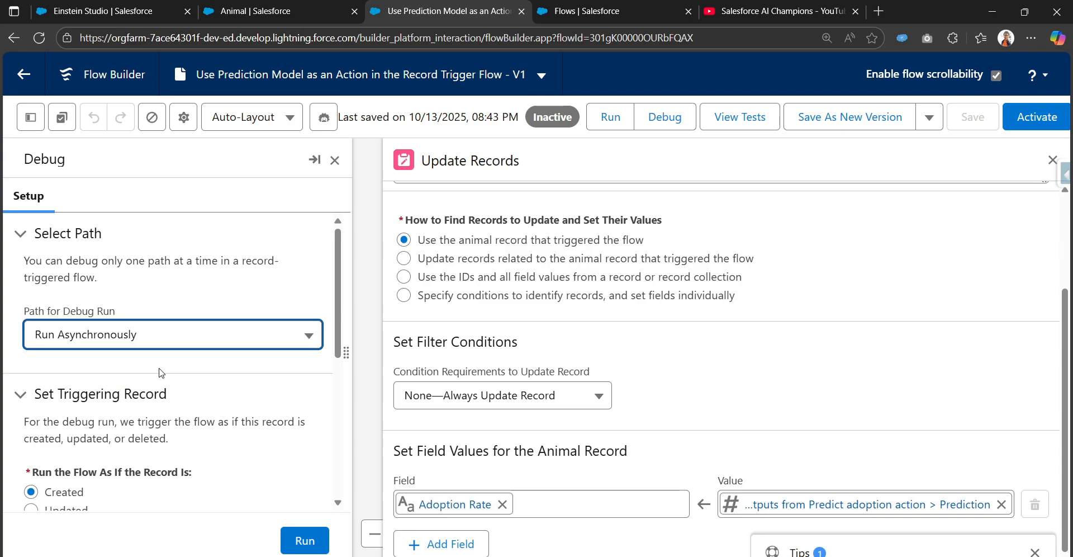
{"action": "scroll", "coordinate": [161, 372], "scroll_direction": "down", "scroll_amount": 3}
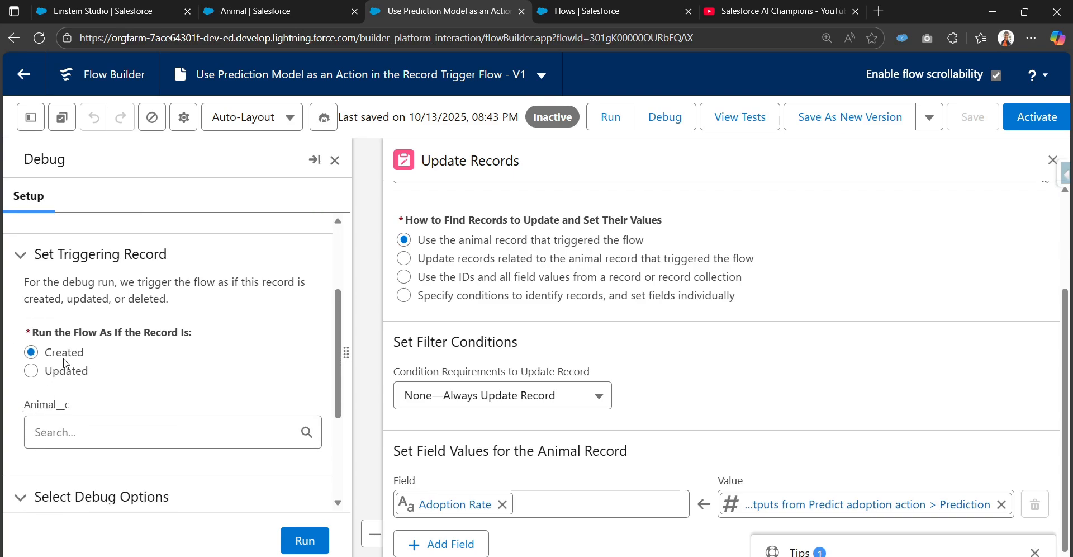
{"action": "scroll", "coordinate": [65, 364], "scroll_direction": "down", "scroll_amount": 1}
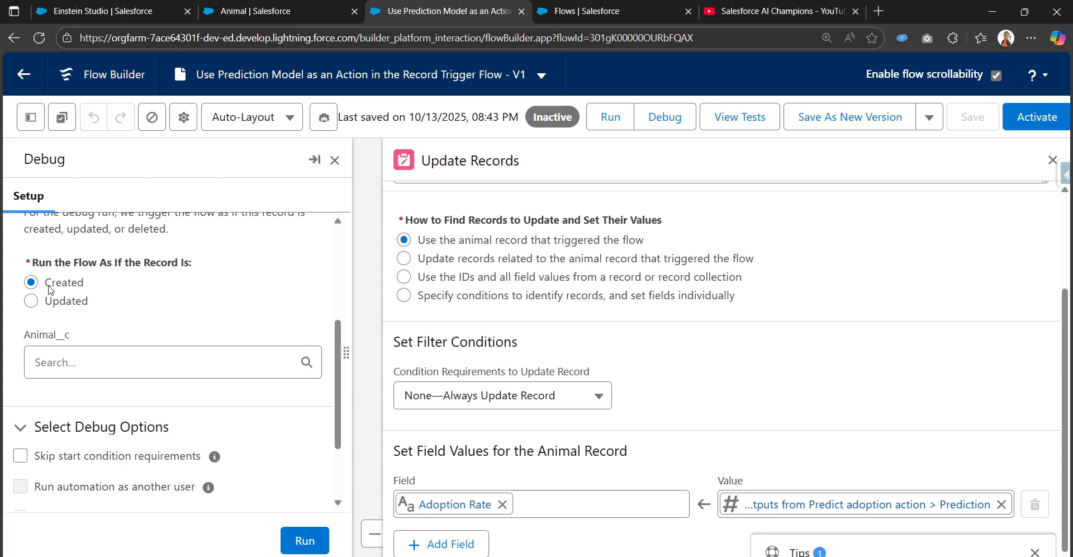
{"action": "left_click", "coordinate": [108, 350]}
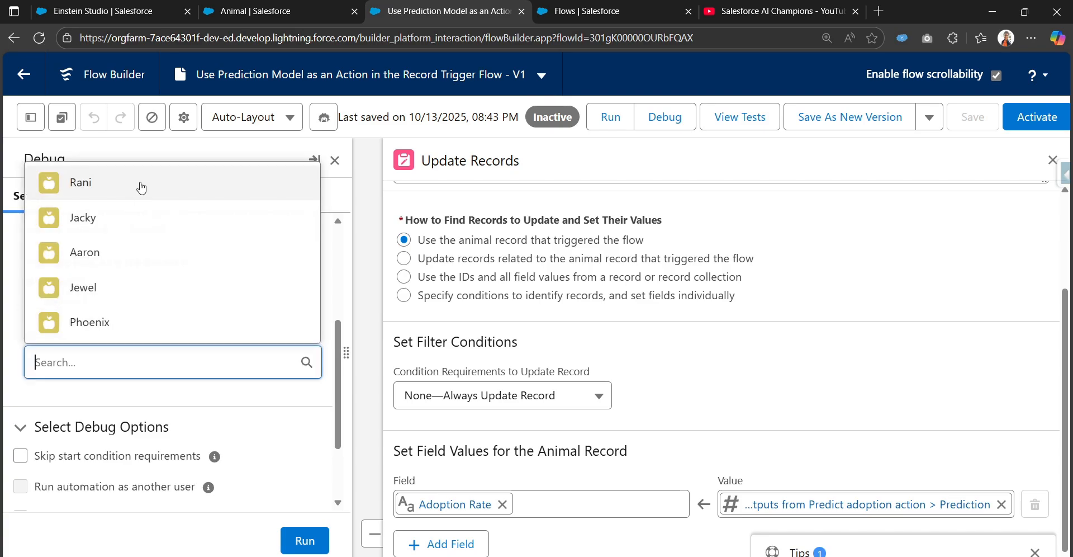
{"action": "left_click", "coordinate": [128, 224]}
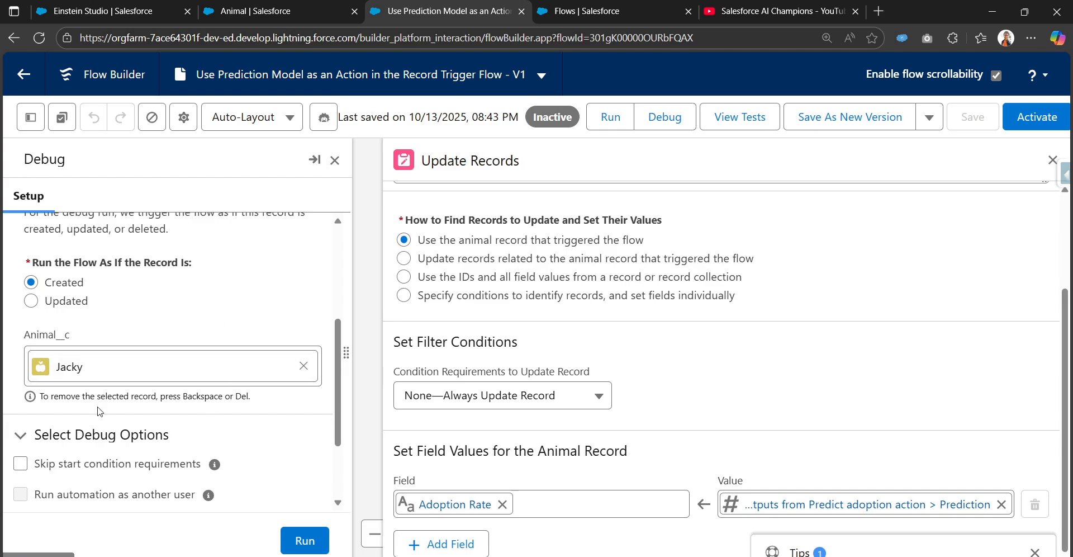
Set the debug run to skip start condition requirements and run it.
{"action": "scroll", "coordinate": [28, 394], "scroll_direction": "down", "scroll_amount": 1}
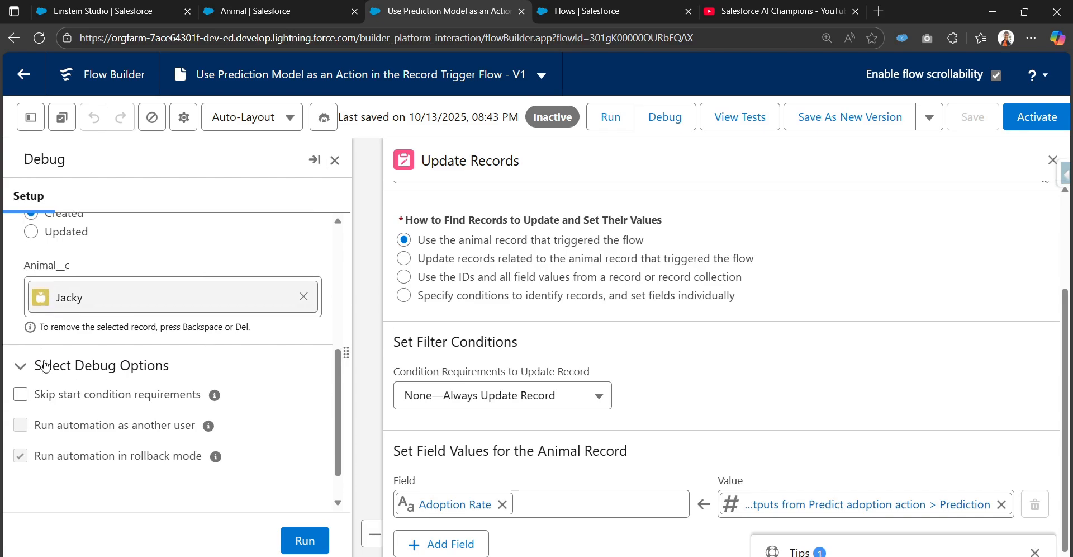
{"action": "left_click", "coordinate": [22, 394]}
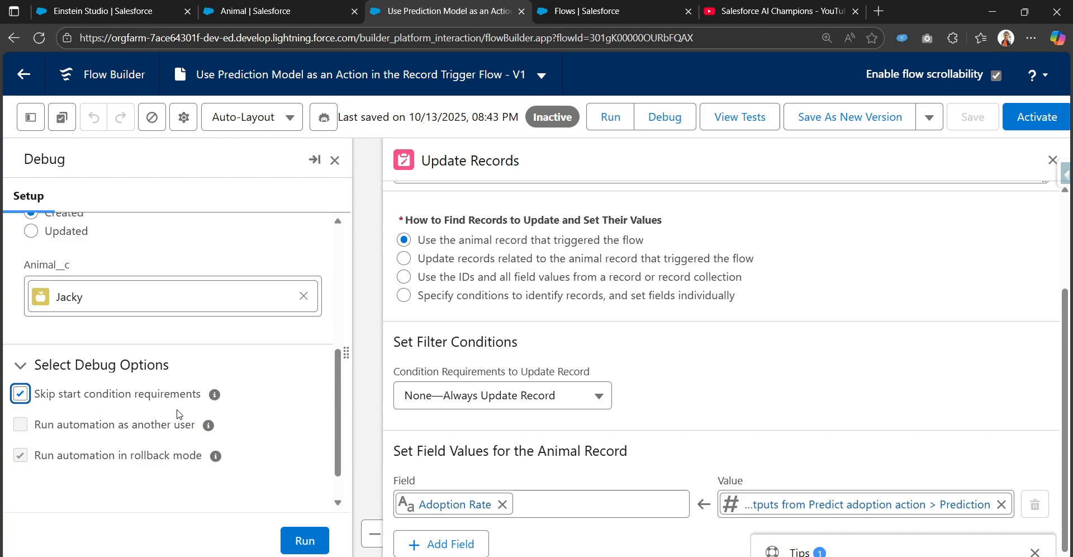
{"action": "scroll", "coordinate": [180, 414], "scroll_direction": "up", "scroll_amount": 1}
{"action": "scroll", "coordinate": [180, 415], "scroll_direction": "down", "scroll_amount": 2}
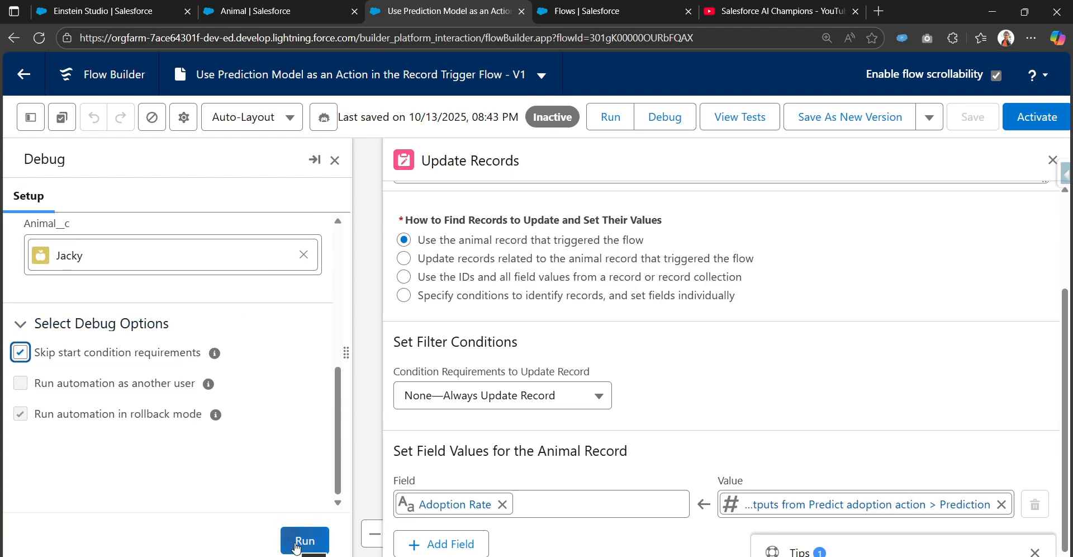
{"action": "left_click", "coordinate": [304, 541]}
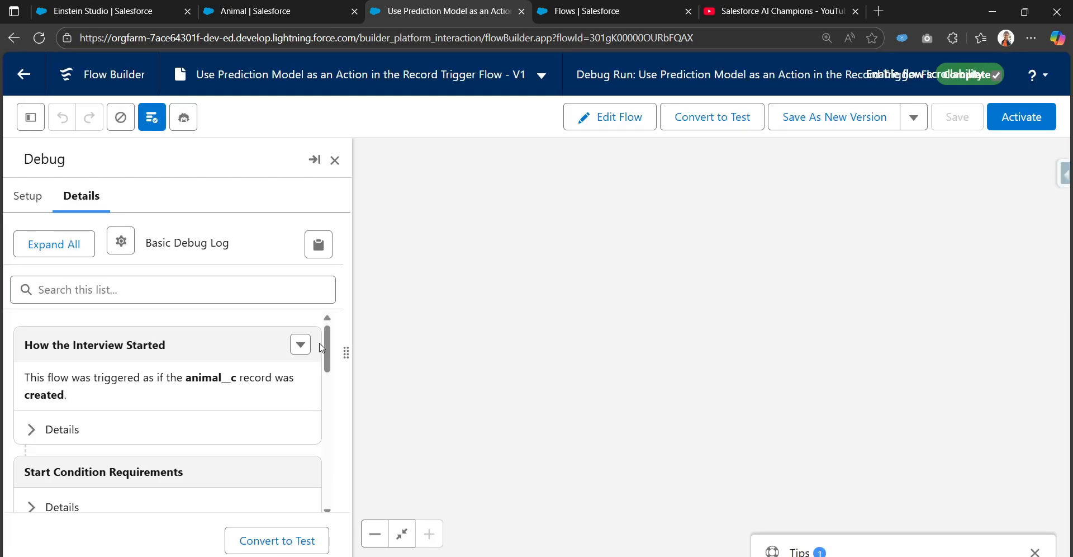
Expand the update the animal record details in the debug log and examine the Adoption_Rate__c assignment and the triggering record's final values.
{"action": "scroll", "coordinate": [245, 361], "scroll_direction": "down", "scroll_amount": 10}
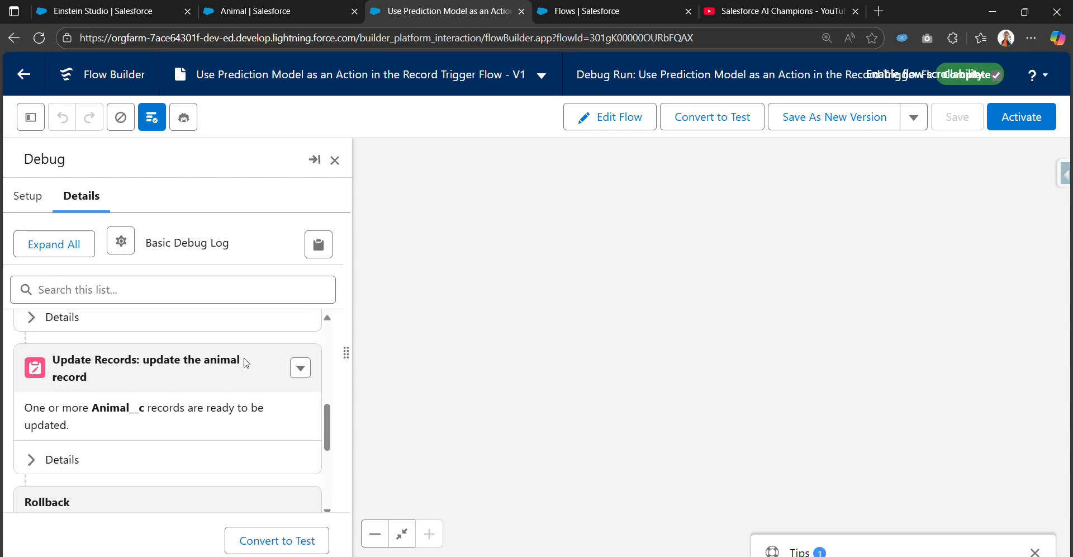
{"action": "scroll", "coordinate": [247, 366], "scroll_direction": "up", "scroll_amount": 3}
{"action": "scroll", "coordinate": [79, 427], "scroll_direction": "down", "scroll_amount": 2}
{"action": "left_click", "coordinate": [40, 391]}
{"action": "scroll", "coordinate": [49, 403], "scroll_direction": "down", "scroll_amount": 4}
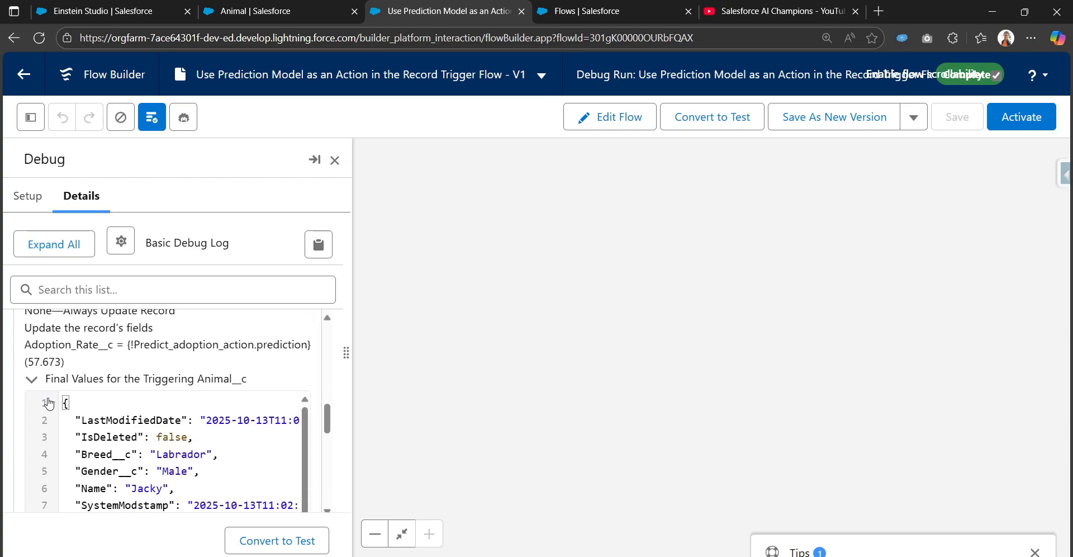
{"action": "scroll", "coordinate": [51, 402], "scroll_direction": "up", "scroll_amount": 6}
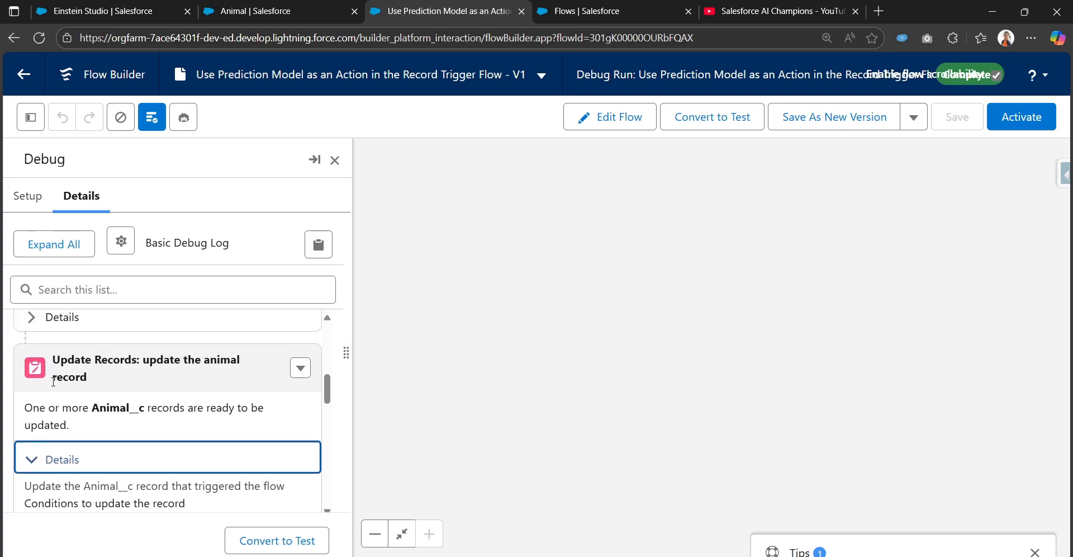
{"action": "scroll", "coordinate": [106, 425], "scroll_direction": "down", "scroll_amount": 3}
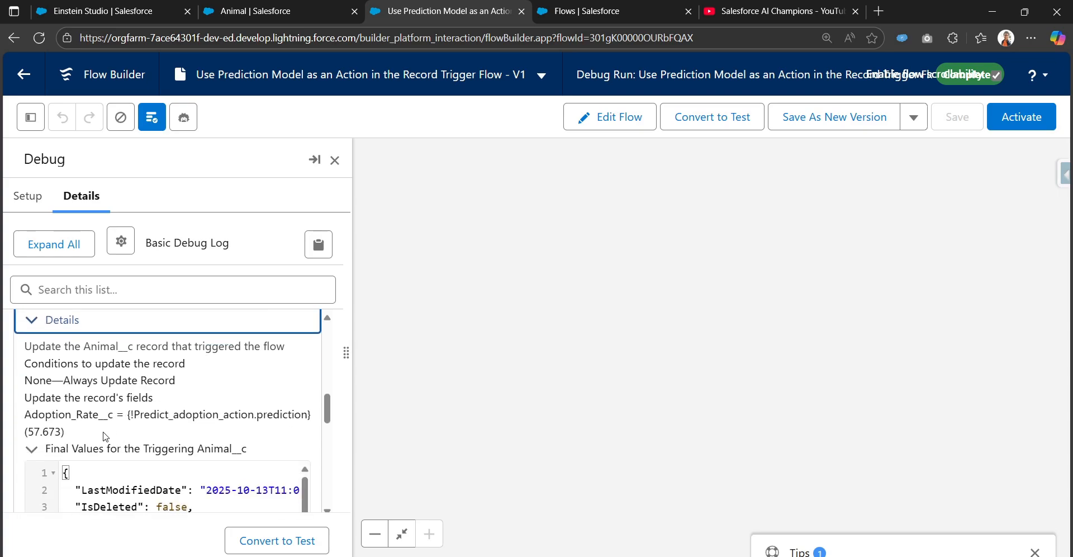
{"action": "scroll", "coordinate": [106, 437], "scroll_direction": "down", "scroll_amount": 2}
{"action": "left_click_drag", "start_coordinate": [25, 344], "coordinate": [123, 359]}
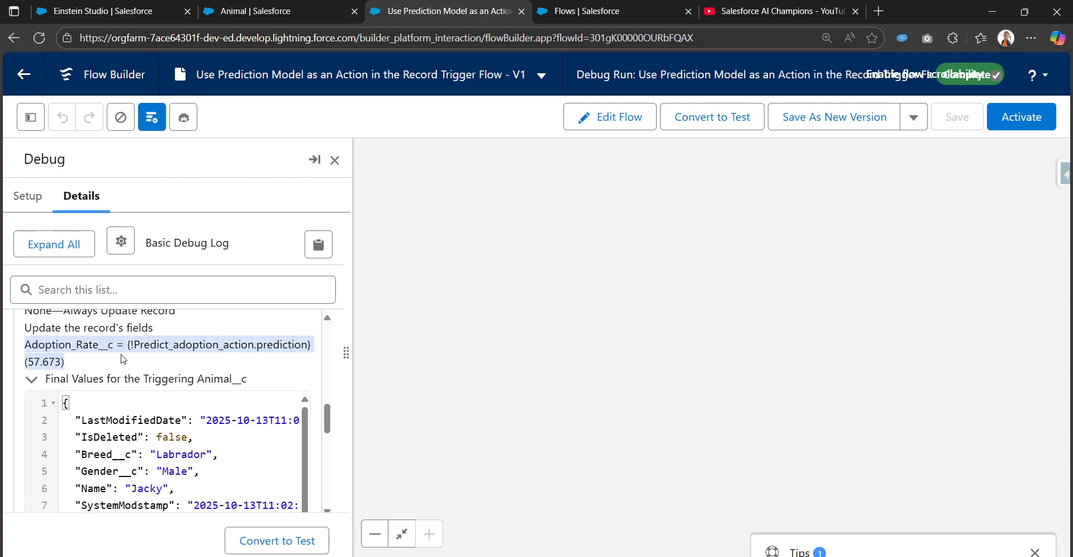
{"action": "left_click", "coordinate": [37, 363]}
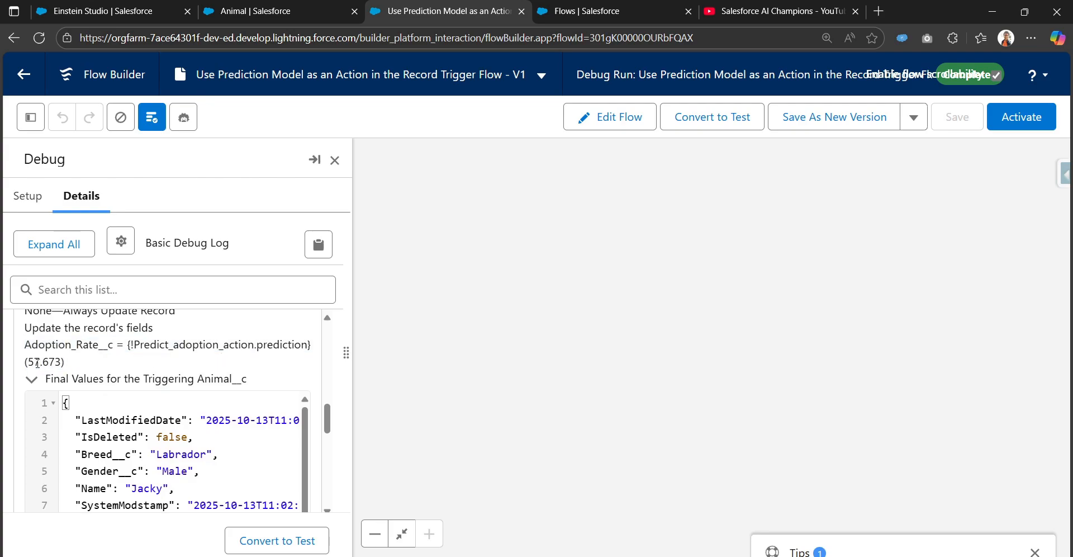
{"action": "left_click_drag", "start_coordinate": [29, 361], "coordinate": [63, 363]}
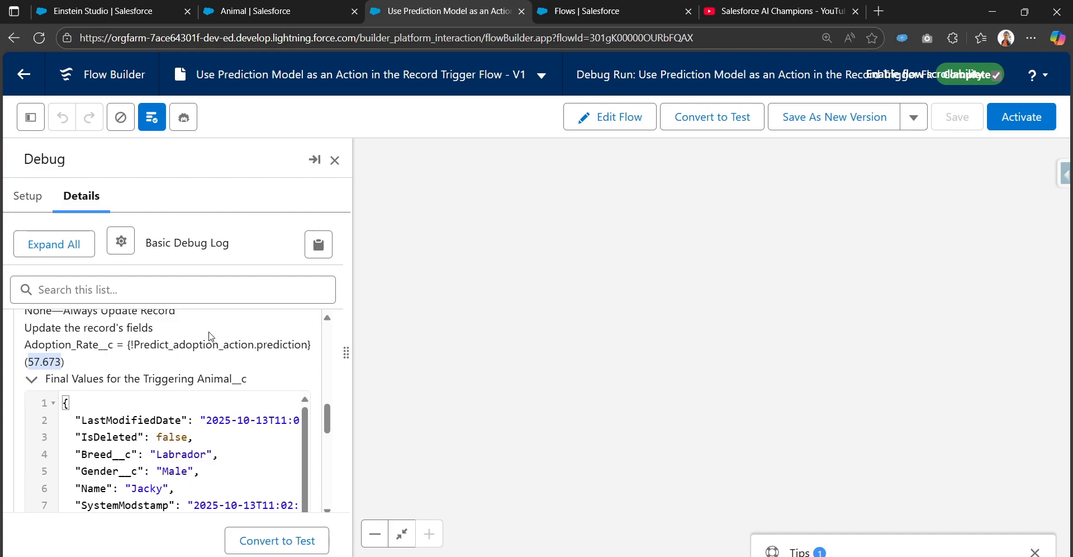
{"action": "scroll", "coordinate": [284, 399], "scroll_direction": "down", "scroll_amount": 6}
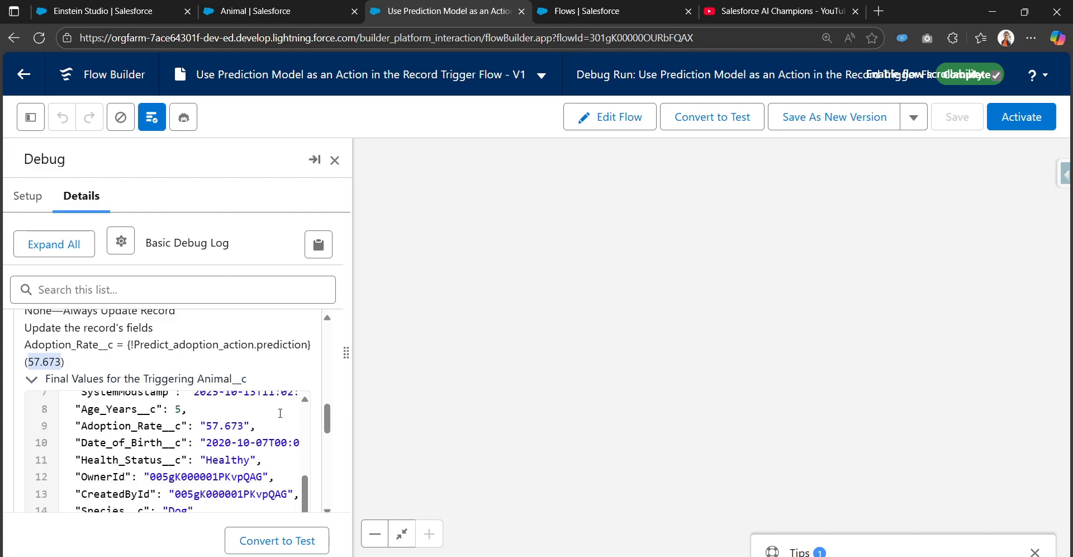
{"action": "scroll", "coordinate": [277, 434], "scroll_direction": "up", "scroll_amount": 10}
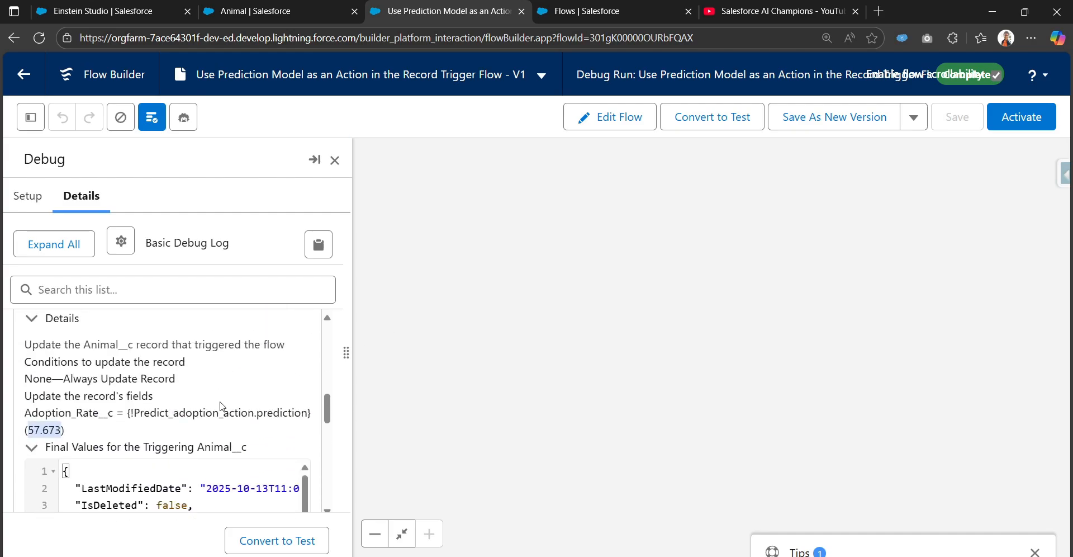
Expand the adoption prediction action's details in the debug log and examine its input parameters and prediction output.
{"action": "scroll", "coordinate": [229, 396], "scroll_direction": "up", "scroll_amount": 2}
{"action": "scroll", "coordinate": [167, 380], "scroll_direction": "down", "scroll_amount": 3}
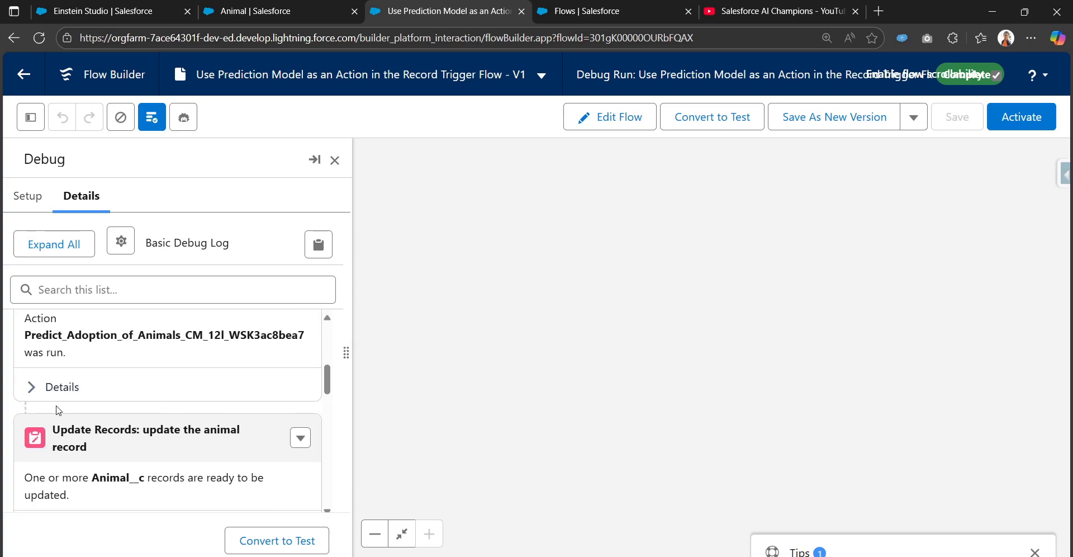
{"action": "left_click", "coordinate": [48, 388]}
{"action": "scroll", "coordinate": [73, 391], "scroll_direction": "down", "scroll_amount": 2}
{"action": "scroll", "coordinate": [91, 393], "scroll_direction": "down", "scroll_amount": 1}
{"action": "scroll", "coordinate": [91, 391], "scroll_direction": "up", "scroll_amount": 3}
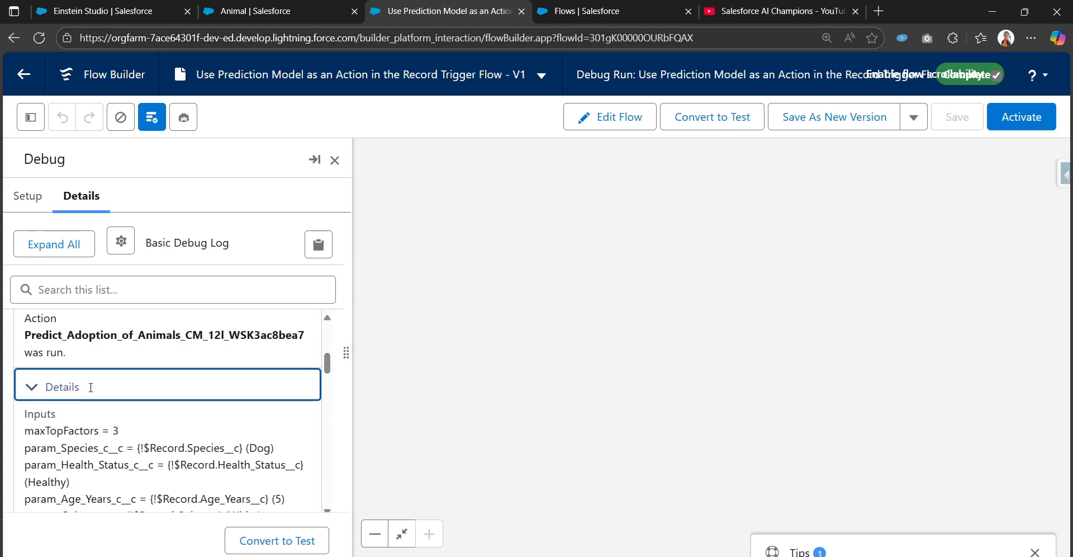
{"action": "left_click_drag", "start_coordinate": [36, 338], "coordinate": [192, 365]}
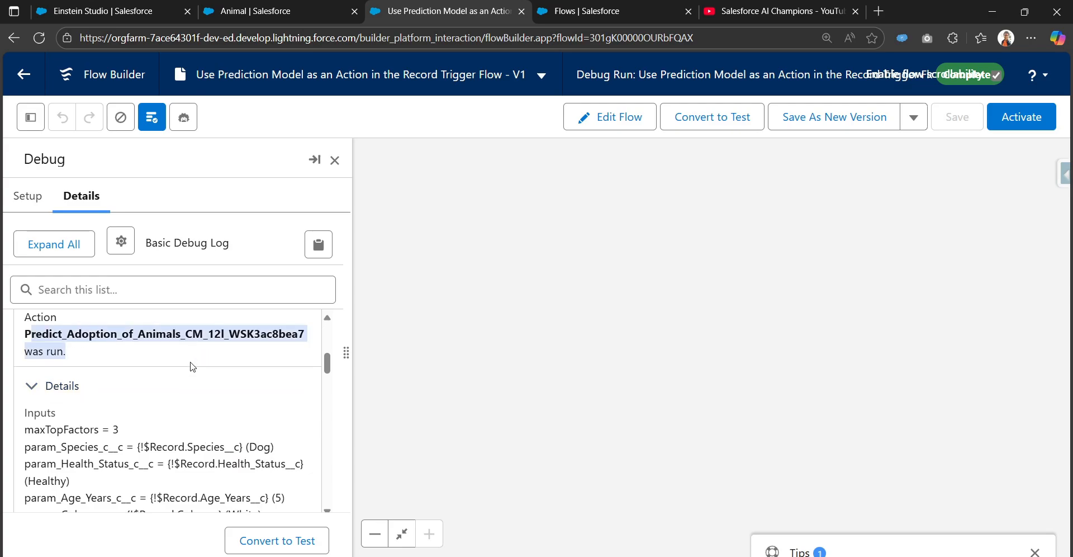
{"action": "scroll", "coordinate": [191, 366], "scroll_direction": "down", "scroll_amount": 3}
{"action": "scroll", "coordinate": [191, 368], "scroll_direction": "up", "scroll_amount": 1}
{"action": "scroll", "coordinate": [185, 368], "scroll_direction": "down", "scroll_amount": 1}
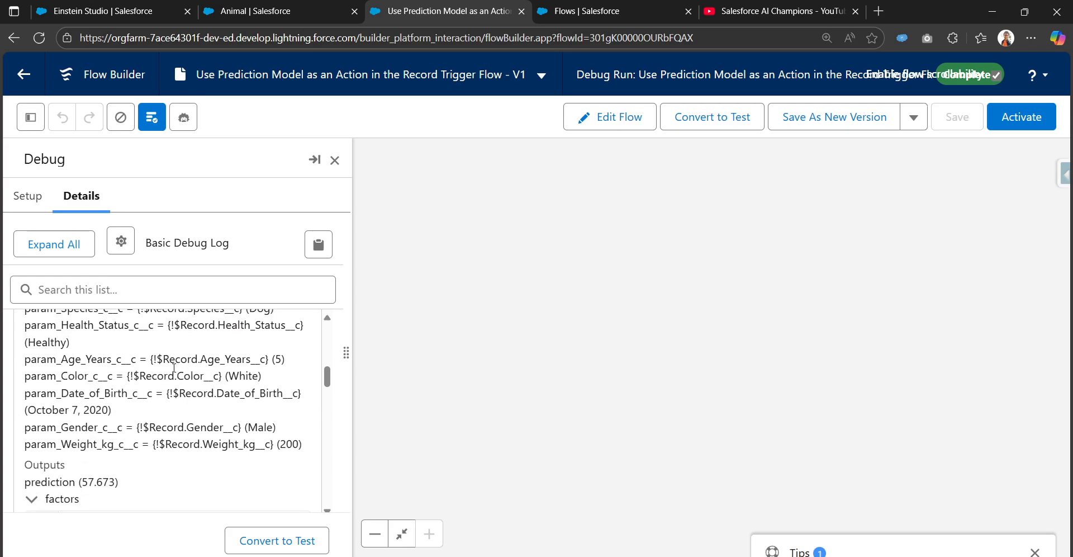
{"action": "scroll", "coordinate": [167, 370], "scroll_direction": "up", "scroll_amount": 1}
{"action": "left_click_drag", "start_coordinate": [33, 378], "coordinate": [118, 381]}
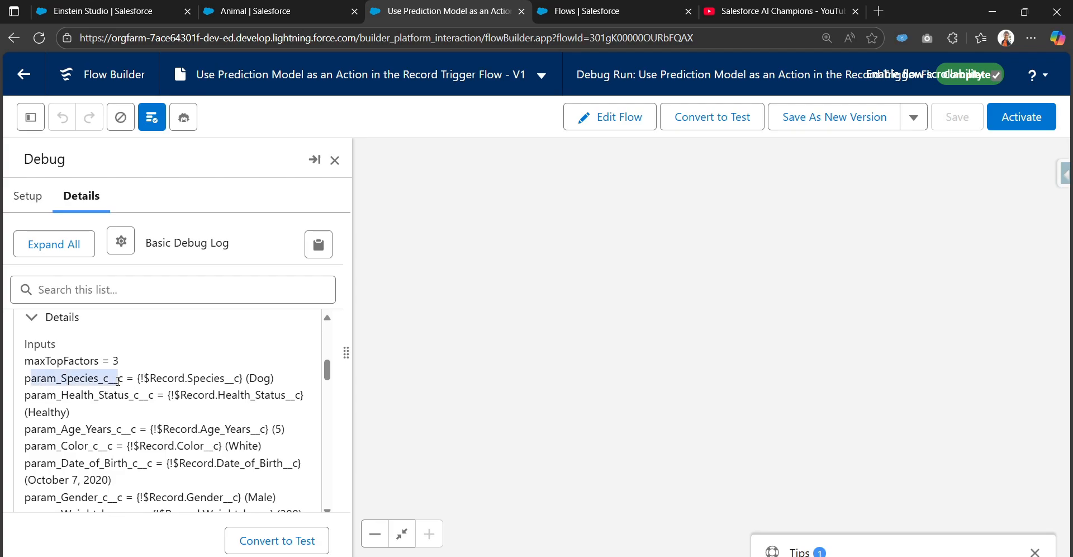
{"action": "scroll", "coordinate": [217, 415], "scroll_direction": "down", "scroll_amount": 1}
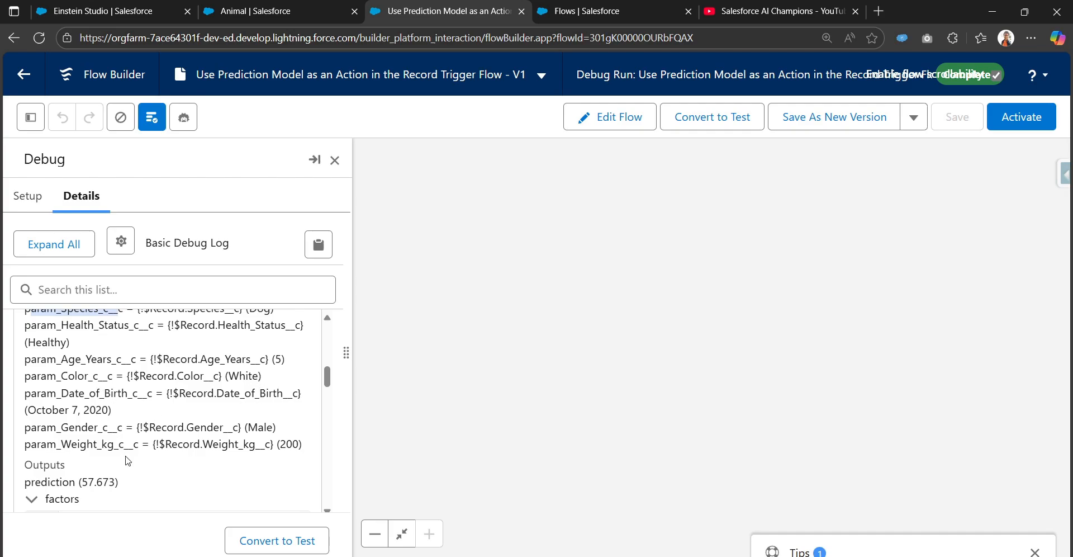
{"action": "scroll", "coordinate": [127, 458], "scroll_direction": "down", "scroll_amount": 1}
{"action": "left_click_drag", "start_coordinate": [81, 410], "coordinate": [121, 413]}
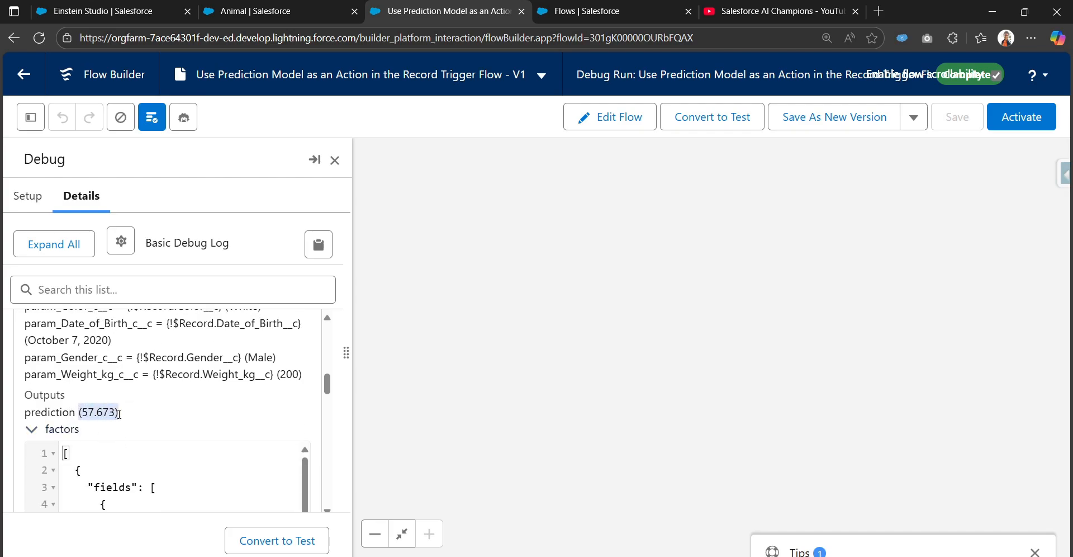
Examine the factors output of the prediction action, comparing each factor's field name, input value and contribution.
{"action": "scroll", "coordinate": [120, 422], "scroll_direction": "down", "scroll_amount": 2}
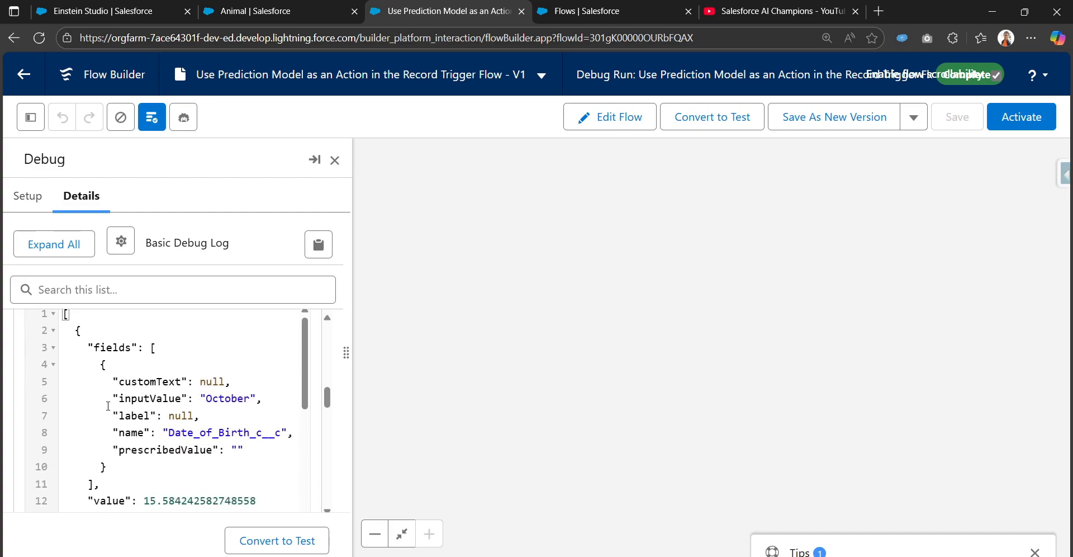
{"action": "scroll", "coordinate": [108, 406], "scroll_direction": "up", "scroll_amount": 1}
{"action": "scroll", "coordinate": [98, 390], "scroll_direction": "down", "scroll_amount": 5}
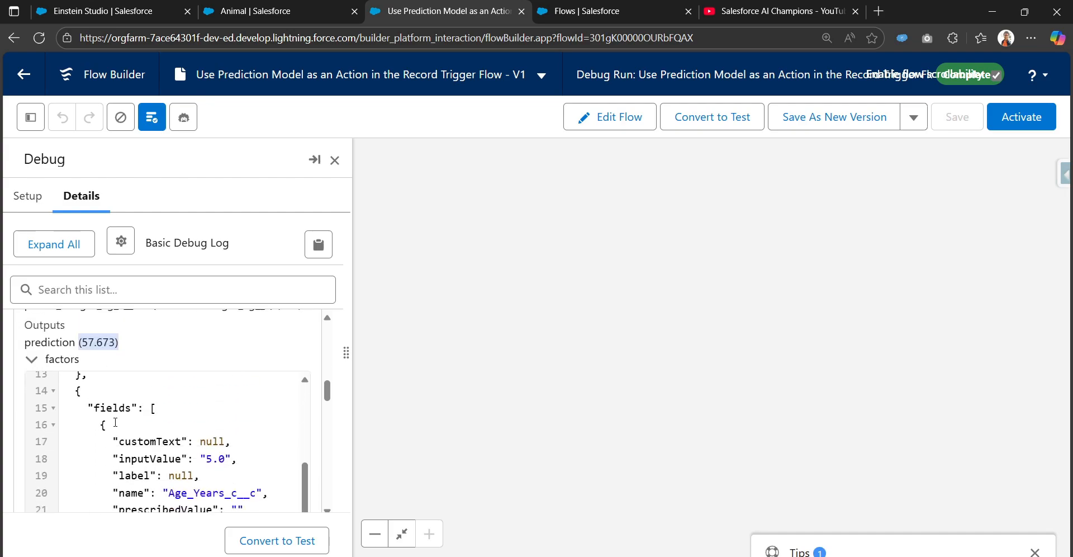
{"action": "scroll", "coordinate": [115, 419], "scroll_direction": "up", "scroll_amount": 4}
{"action": "scroll", "coordinate": [116, 420], "scroll_direction": "up", "scroll_amount": 1}
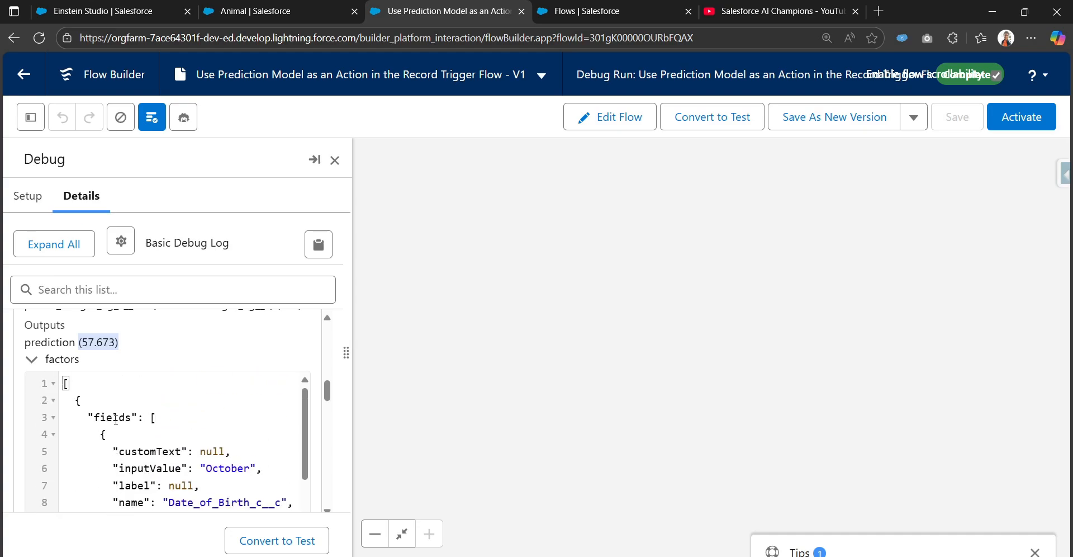
{"action": "scroll", "coordinate": [116, 419], "scroll_direction": "down", "scroll_amount": 3}
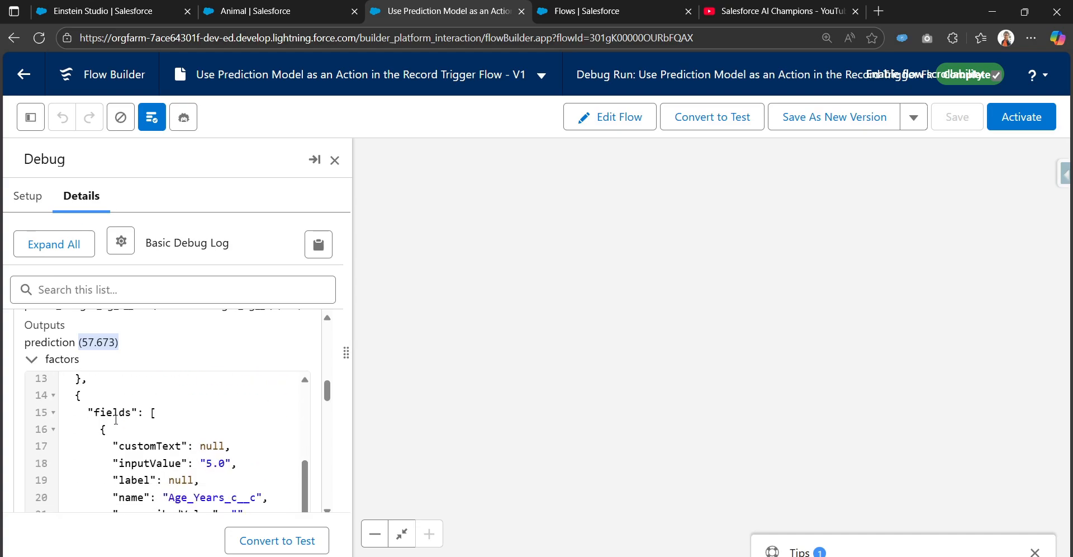
{"action": "scroll", "coordinate": [116, 419], "scroll_direction": "down", "scroll_amount": 1}
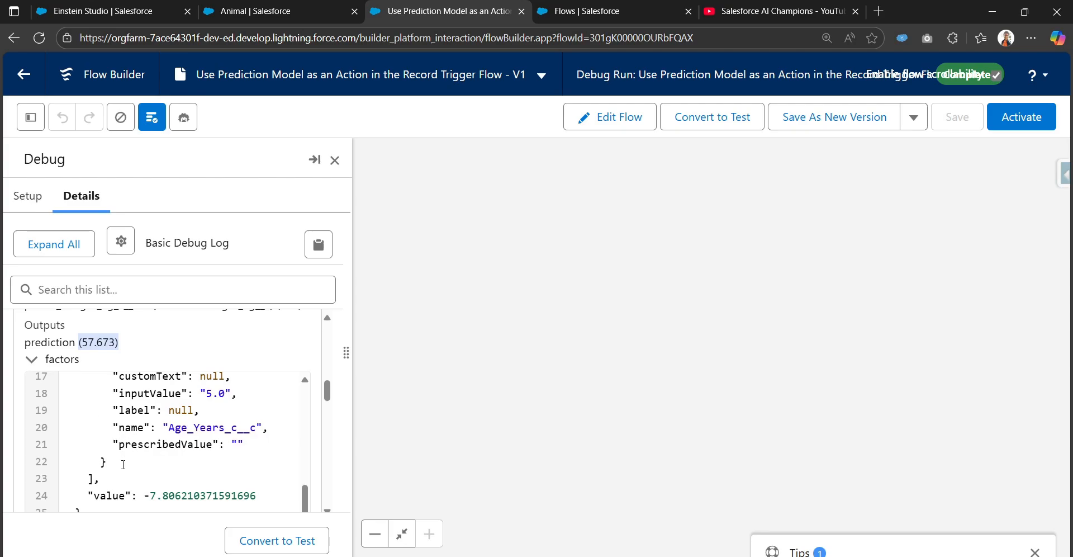
{"action": "scroll", "coordinate": [134, 451], "scroll_direction": "down", "scroll_amount": 2}
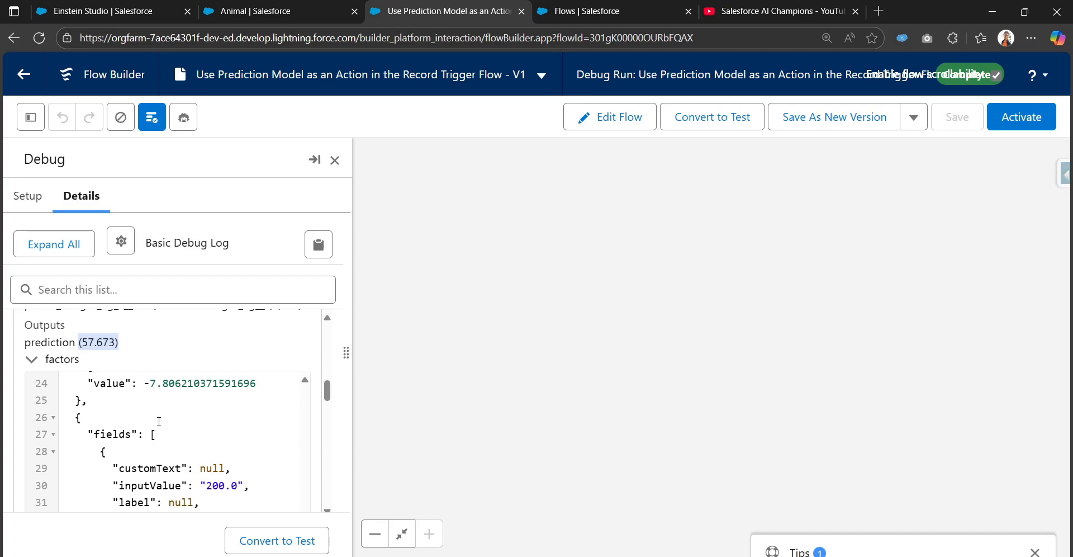
{"action": "scroll", "coordinate": [157, 425], "scroll_direction": "up", "scroll_amount": 6}
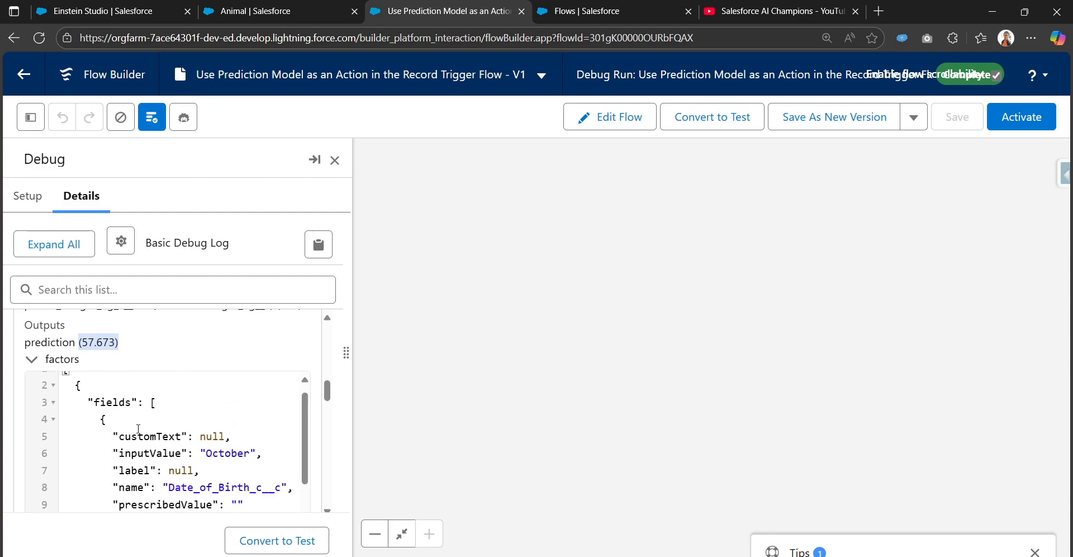
{"action": "scroll", "coordinate": [129, 442], "scroll_direction": "down", "scroll_amount": 4}
{"action": "scroll", "coordinate": [129, 441], "scroll_direction": "down", "scroll_amount": 6}
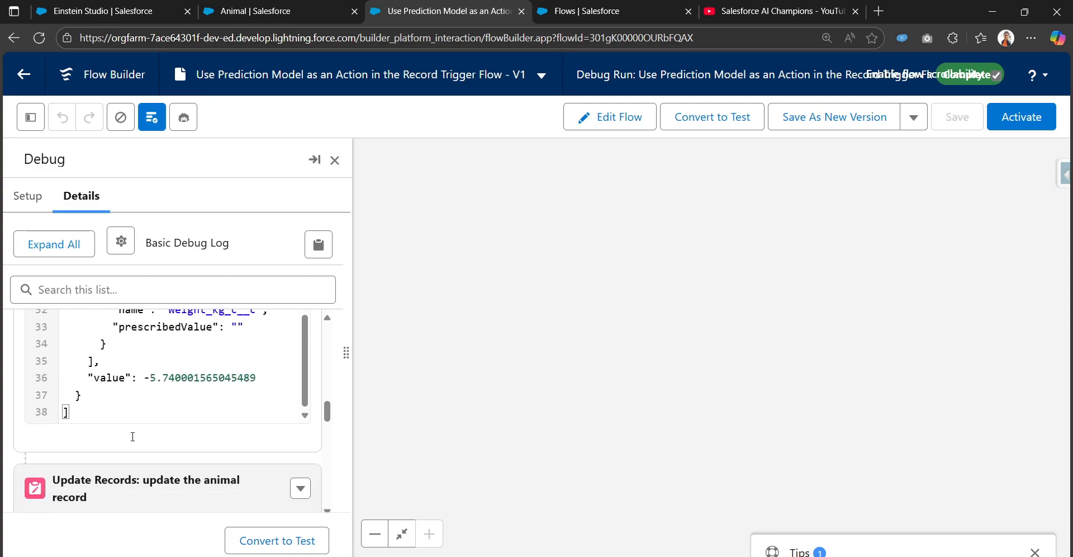